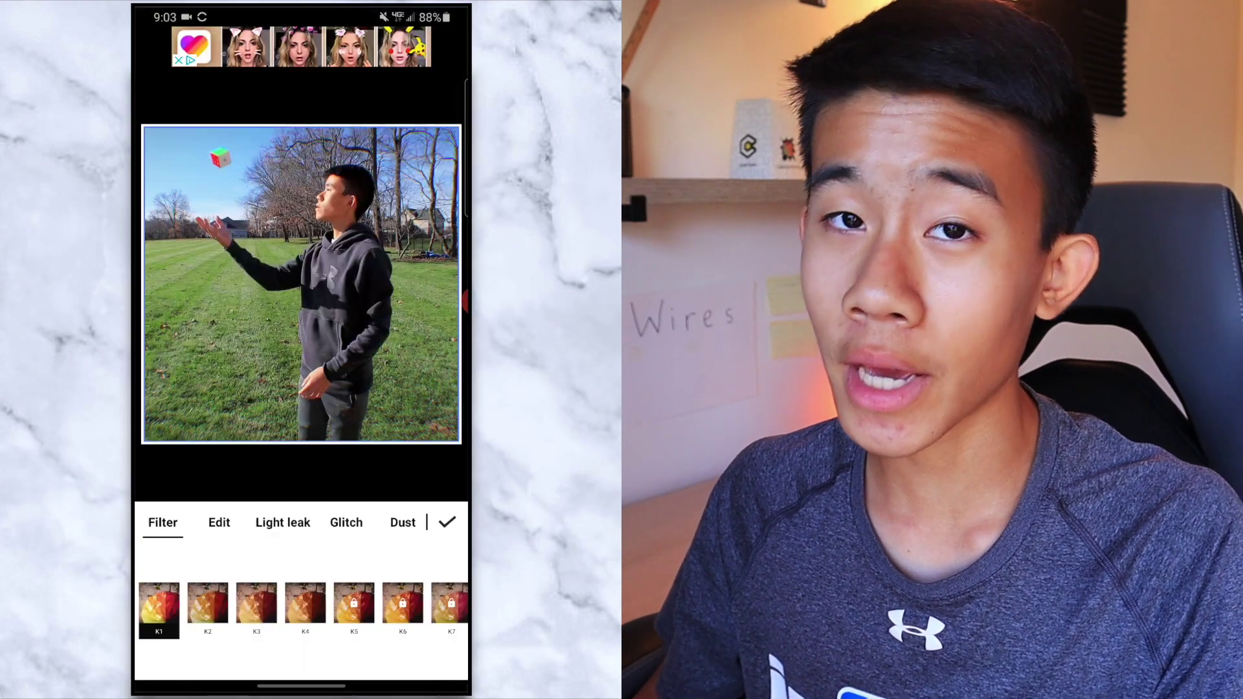
Step: Apply the 3D 7 glitch filter to the field photo at about half intensity
click(347, 523)
click(208, 609)
click(257, 609)
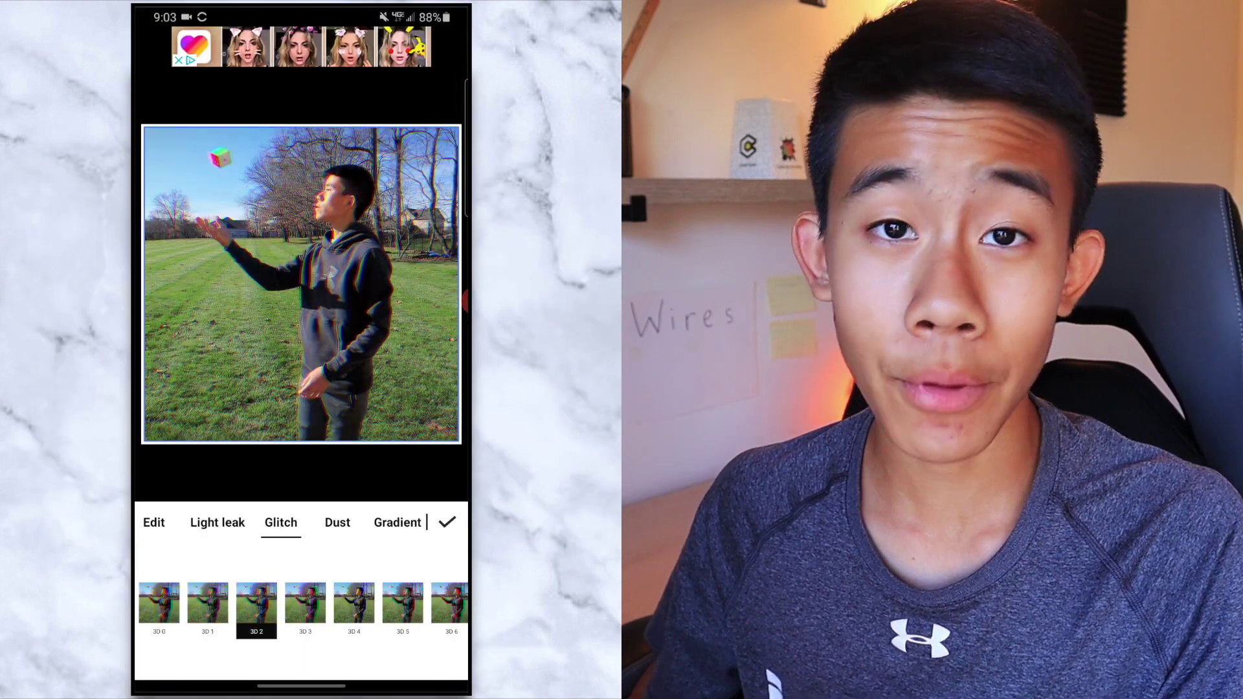
click(305, 608)
click(301, 609)
click(301, 602)
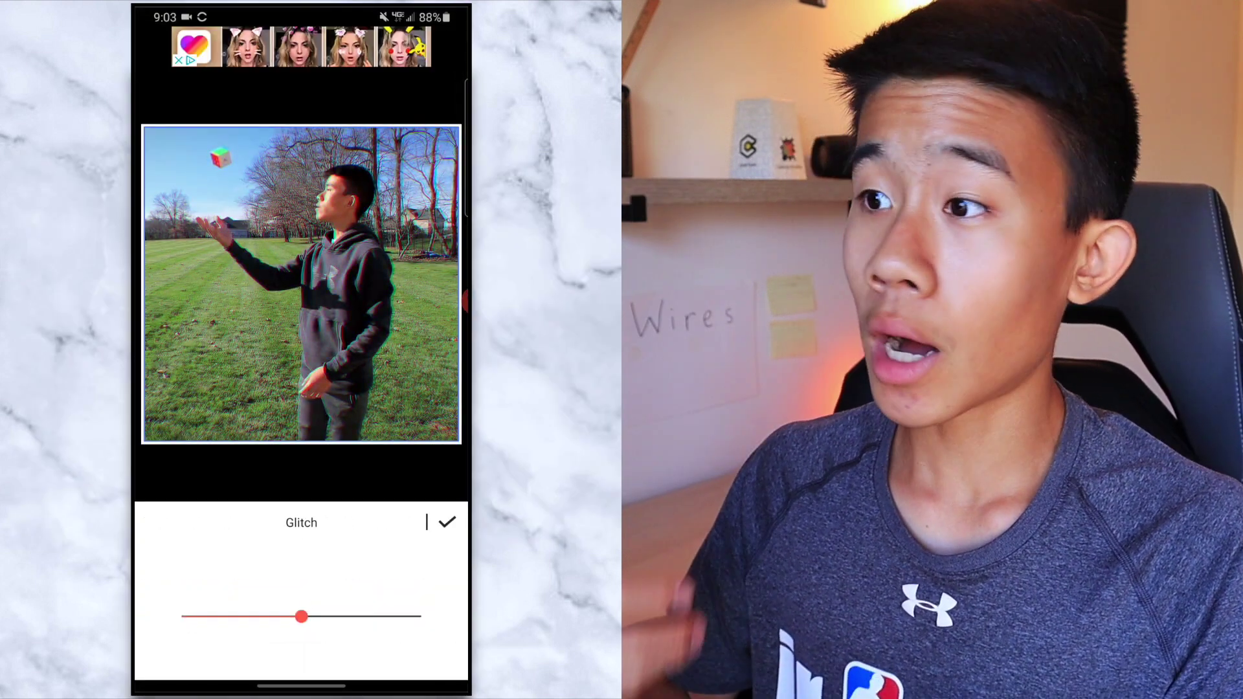
drag(299, 616, 421, 615)
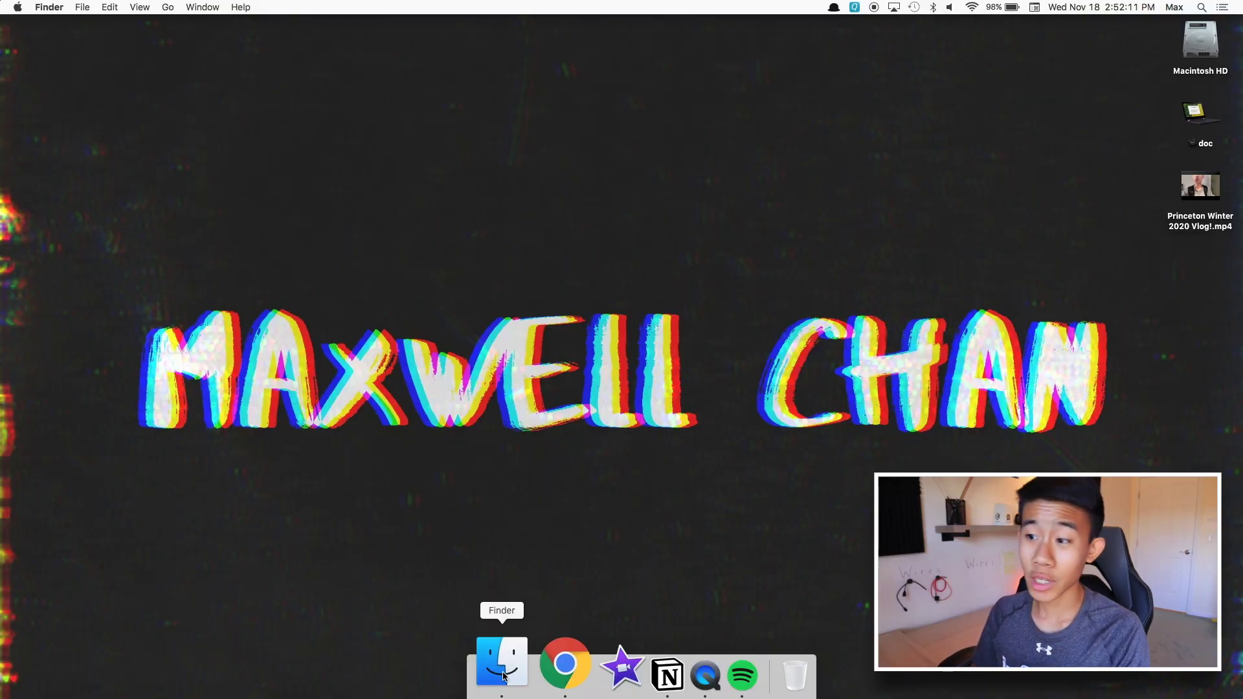
Step: Open a Finder window on Documents and make it full screen
click(505, 677)
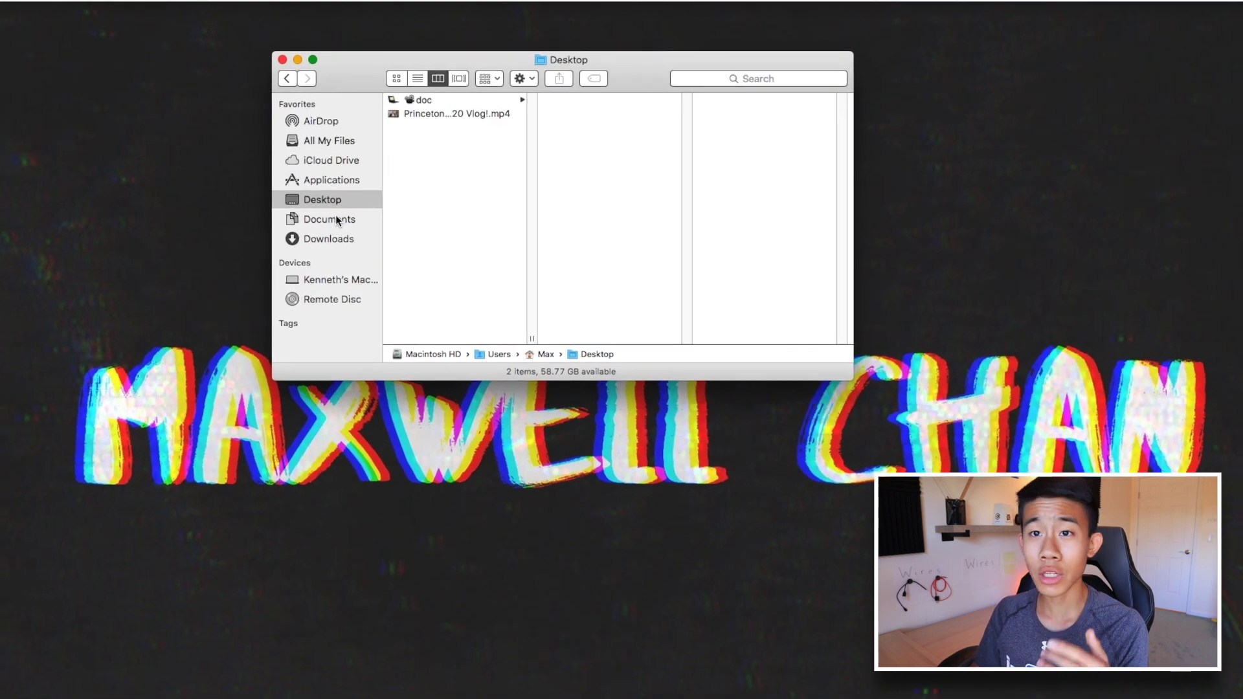
click(359, 203)
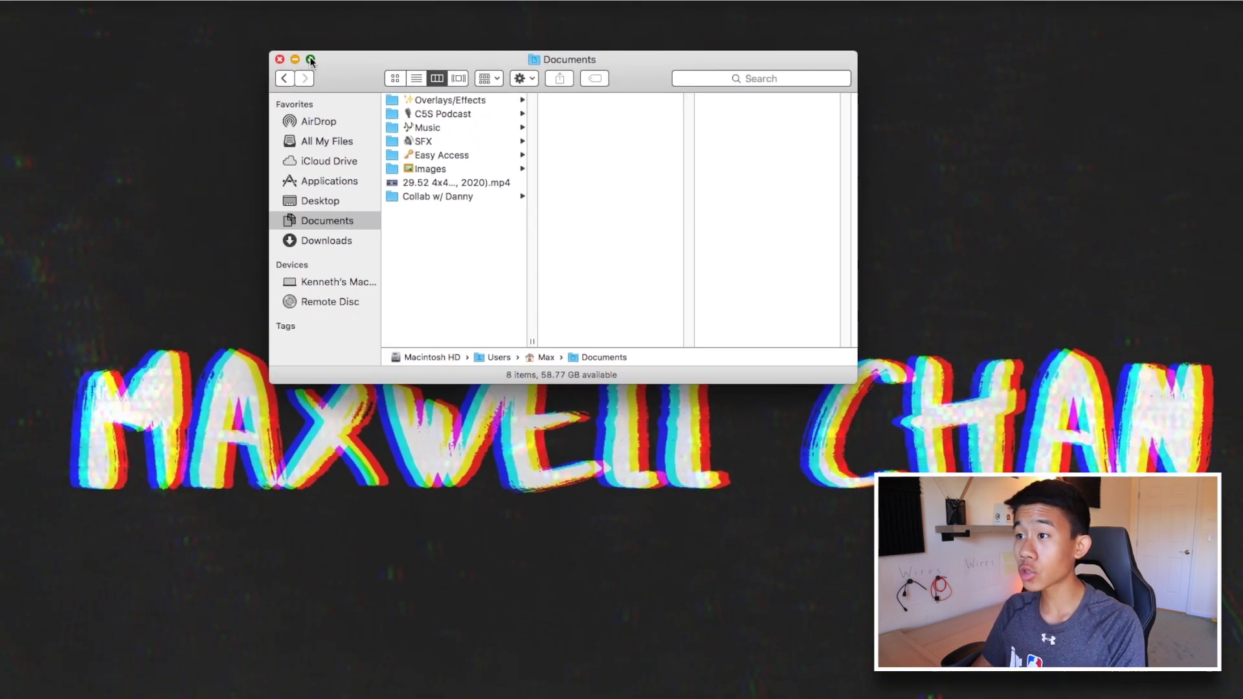
click(105, 27)
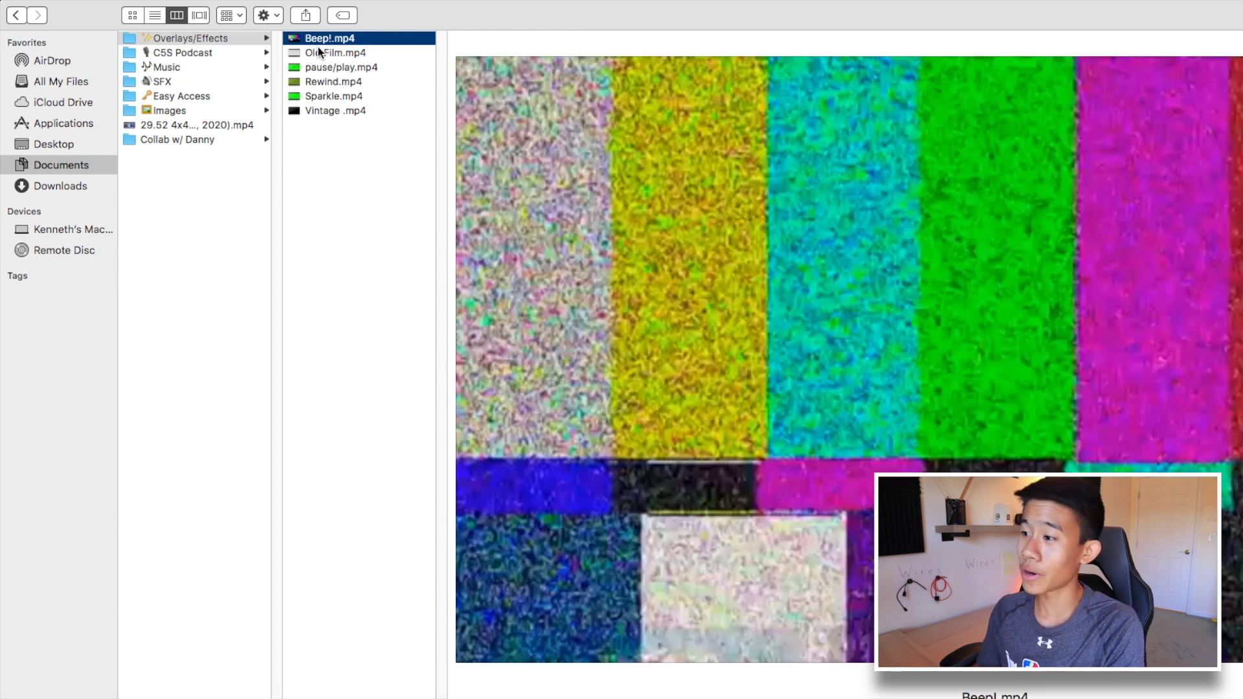
Step: Preview Old Film, pause/play, Rewind, Sparkle and Vintage clips, then open C5S Podcast
click(382, 52)
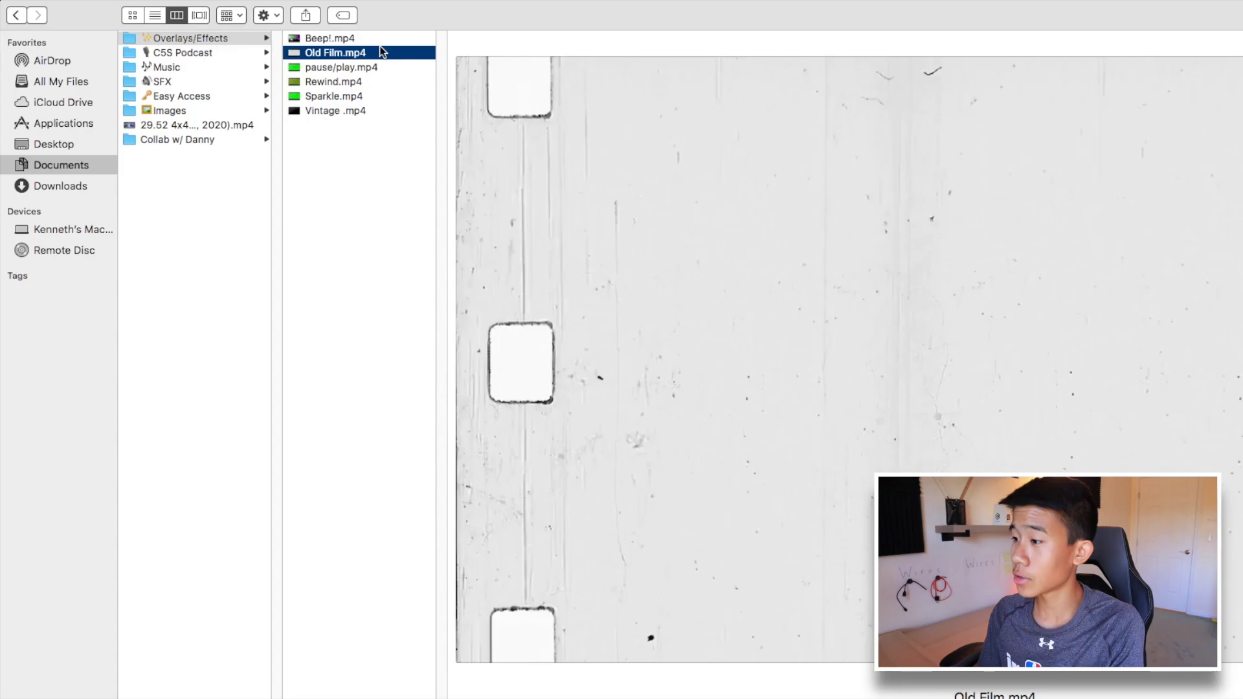
key(Down)
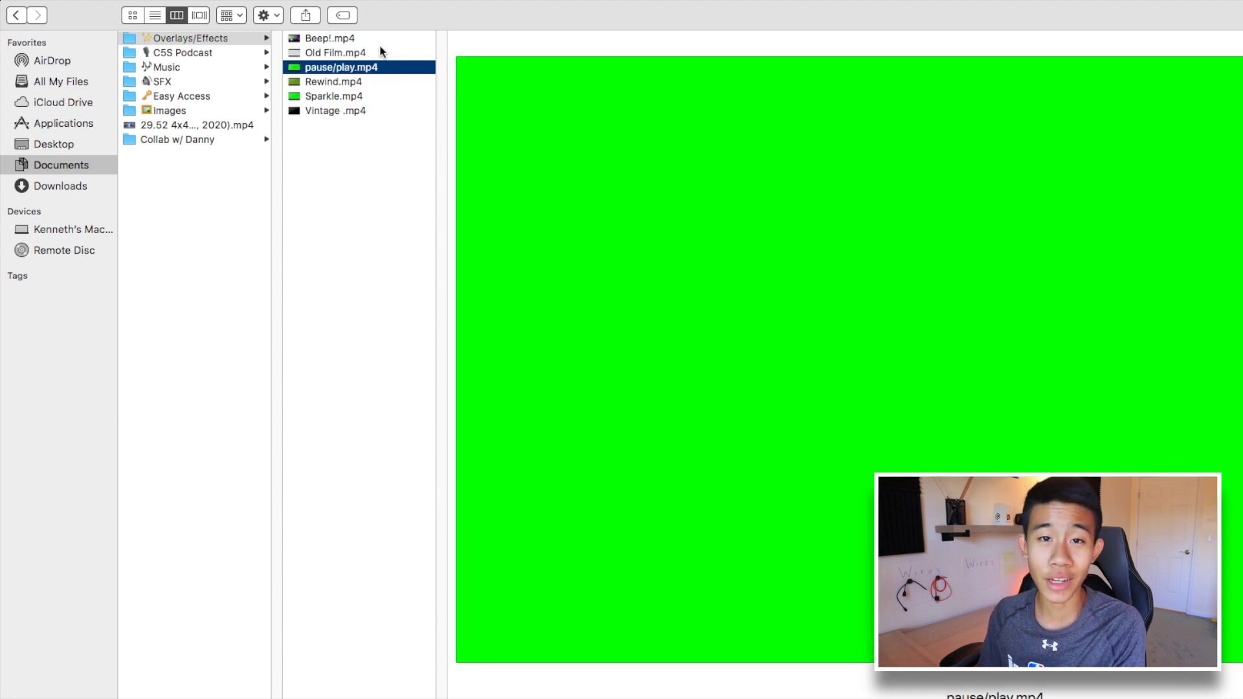
key(Down)
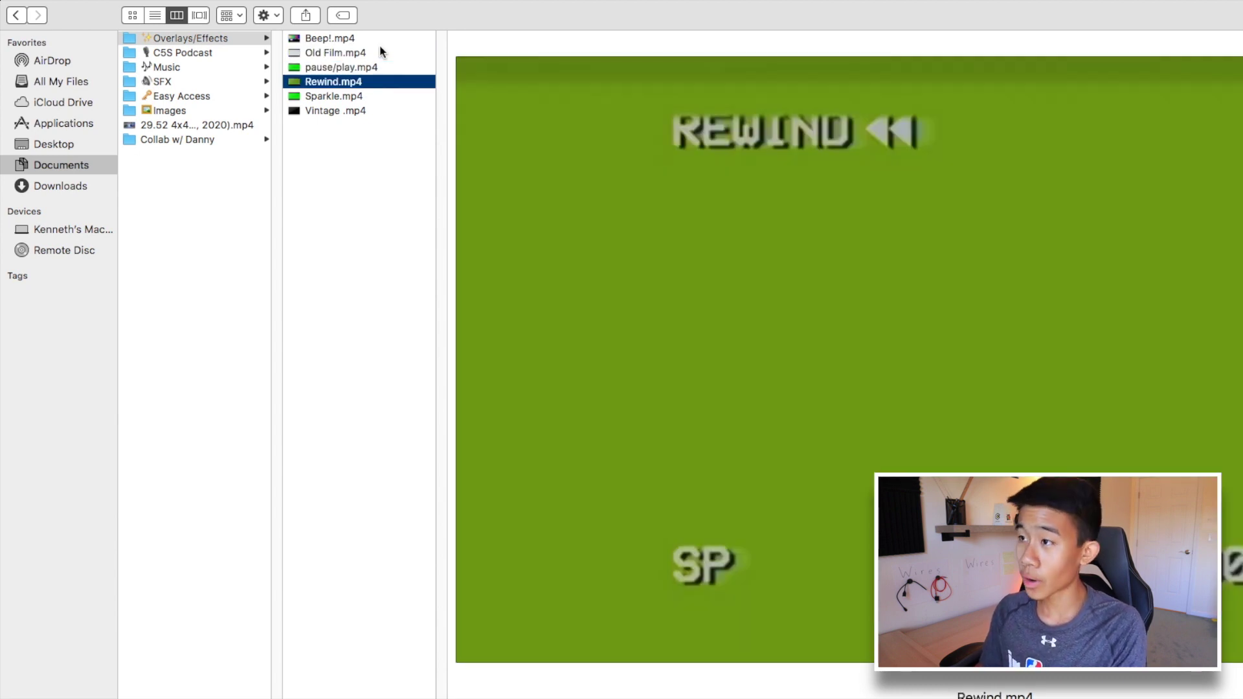
key(Down)
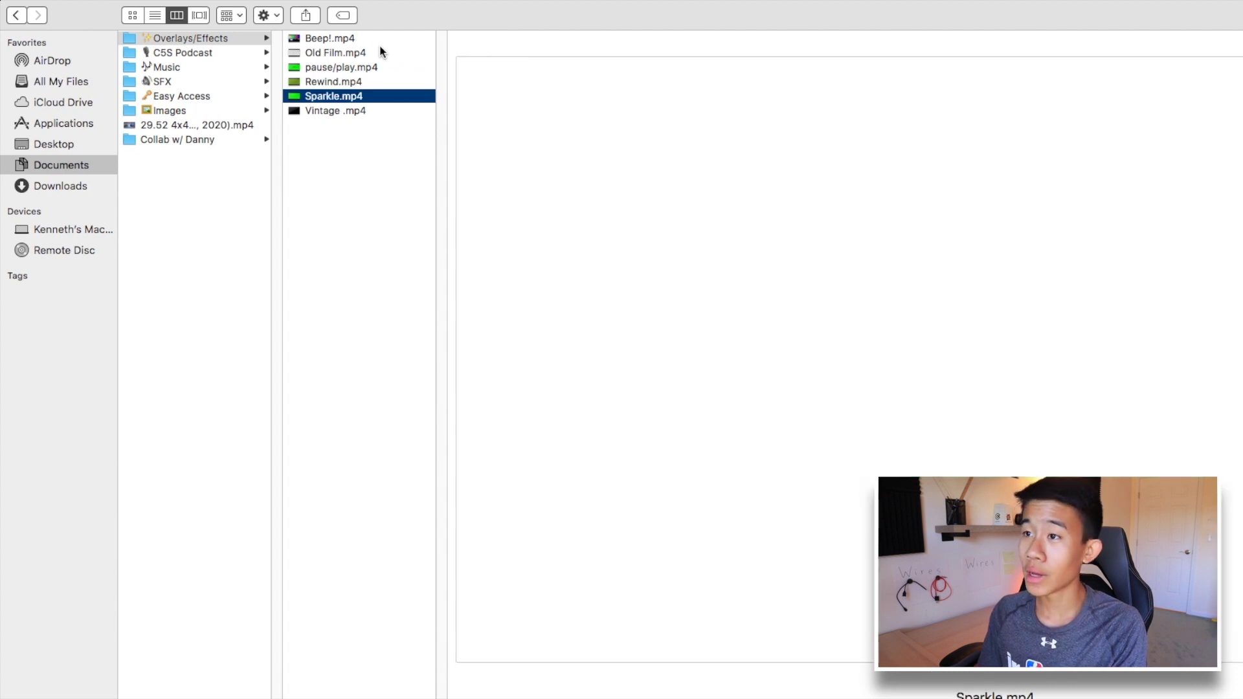
key(Down)
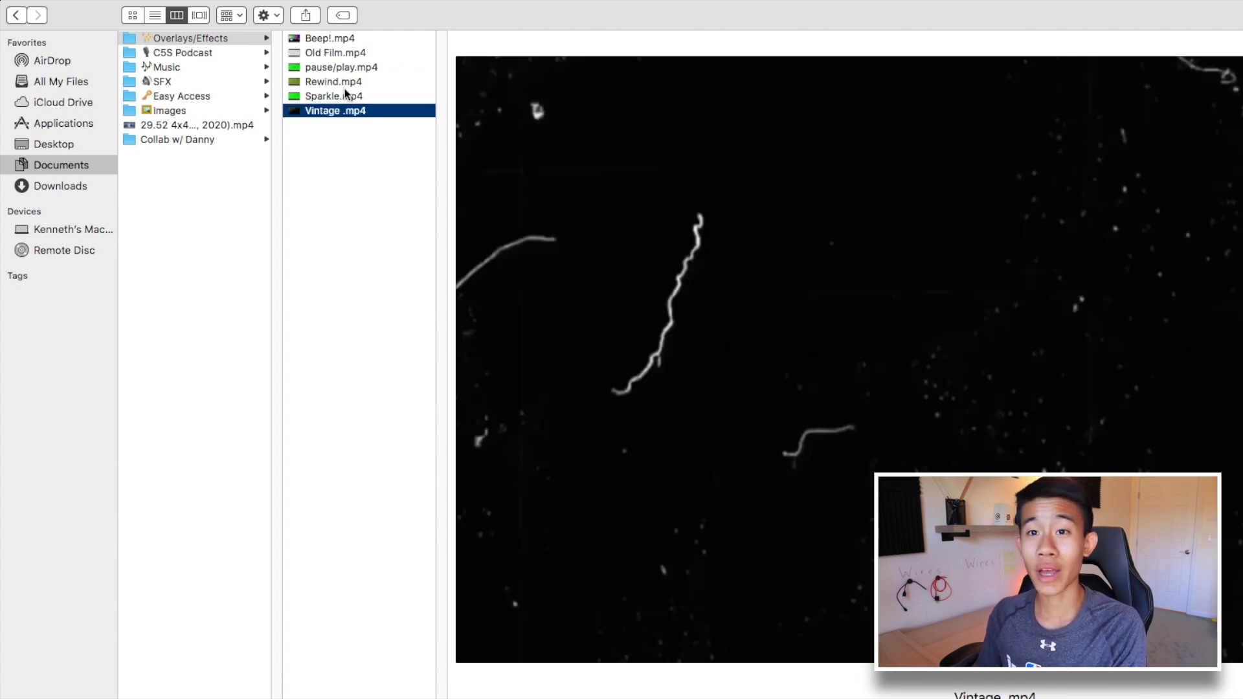
click(172, 53)
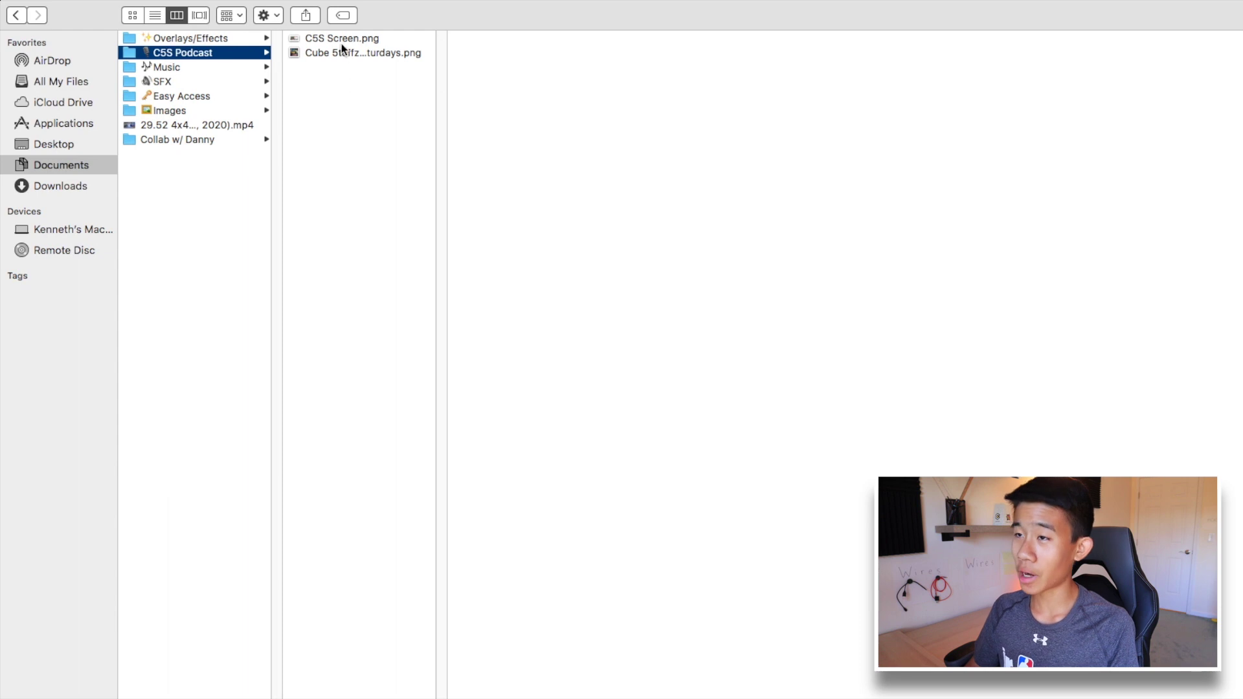
Step: Preview the podcast cover and C5S Screen.png images in C5S Podcast
key(Right)
key(Down)
key(Up)
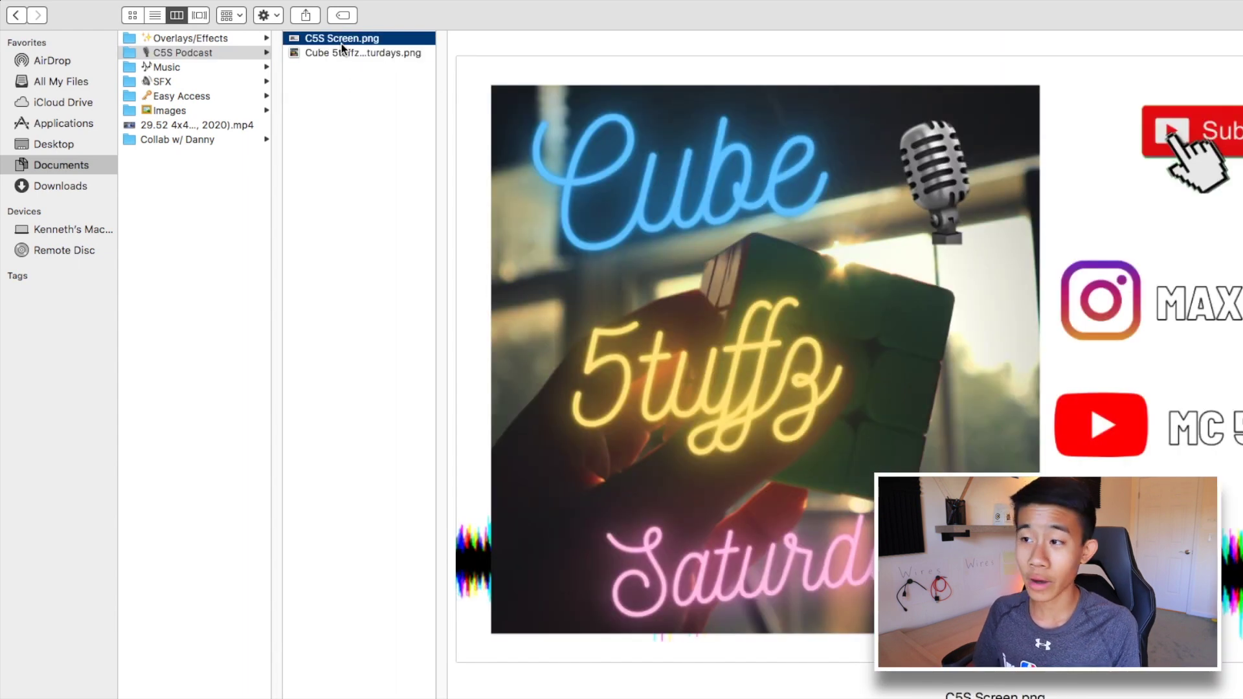
key(Left)
Step: Browse the Music folder, selecting Ooyy - Ganja.mp3 in Instrumental and the Fresh Start track
key(Down)
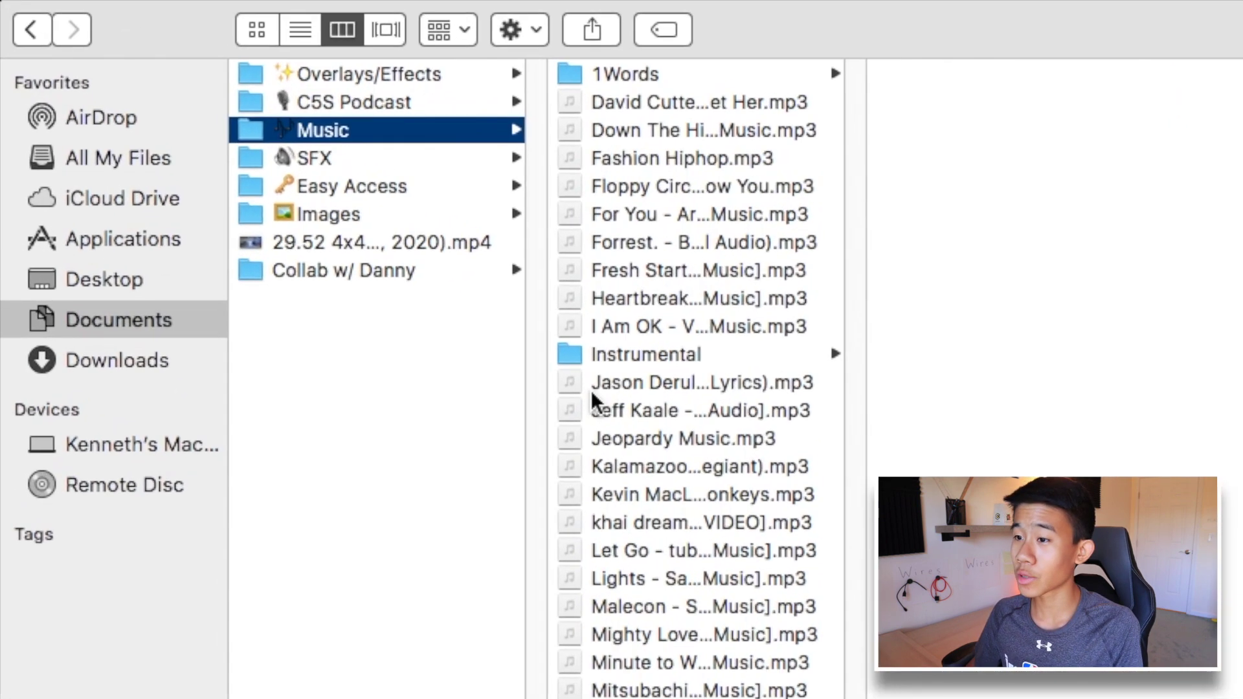
scroll(614, 414, up, 1)
click(698, 568)
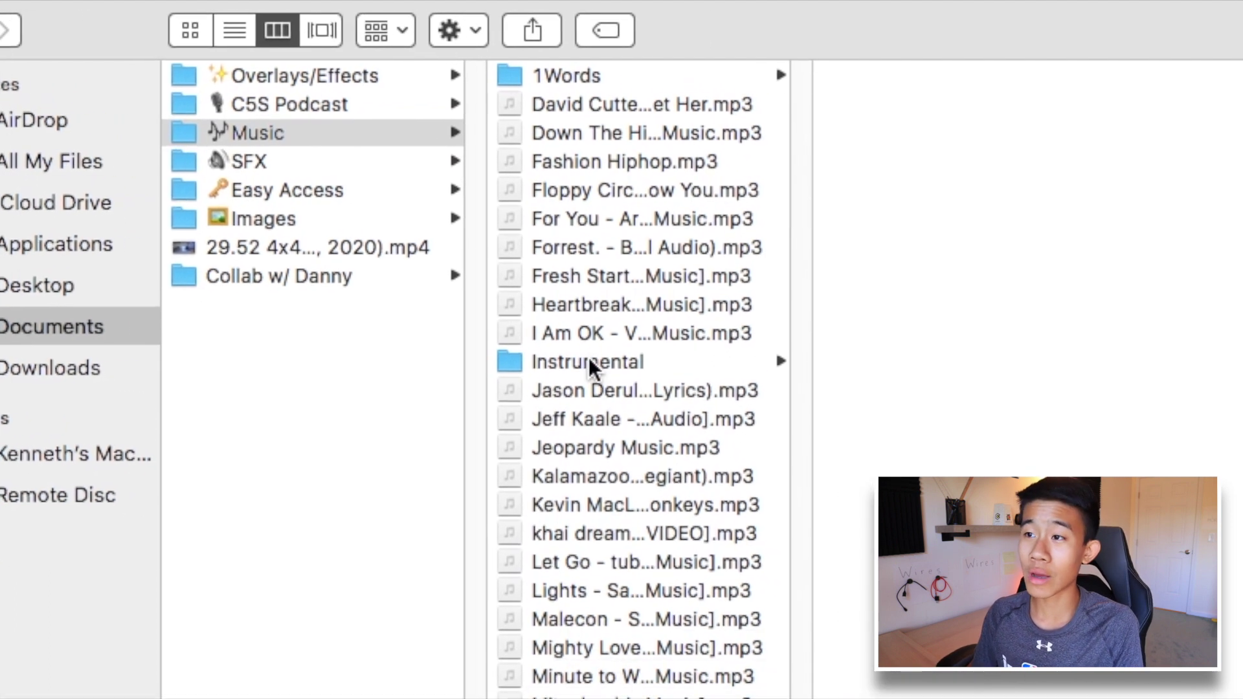
click(654, 367)
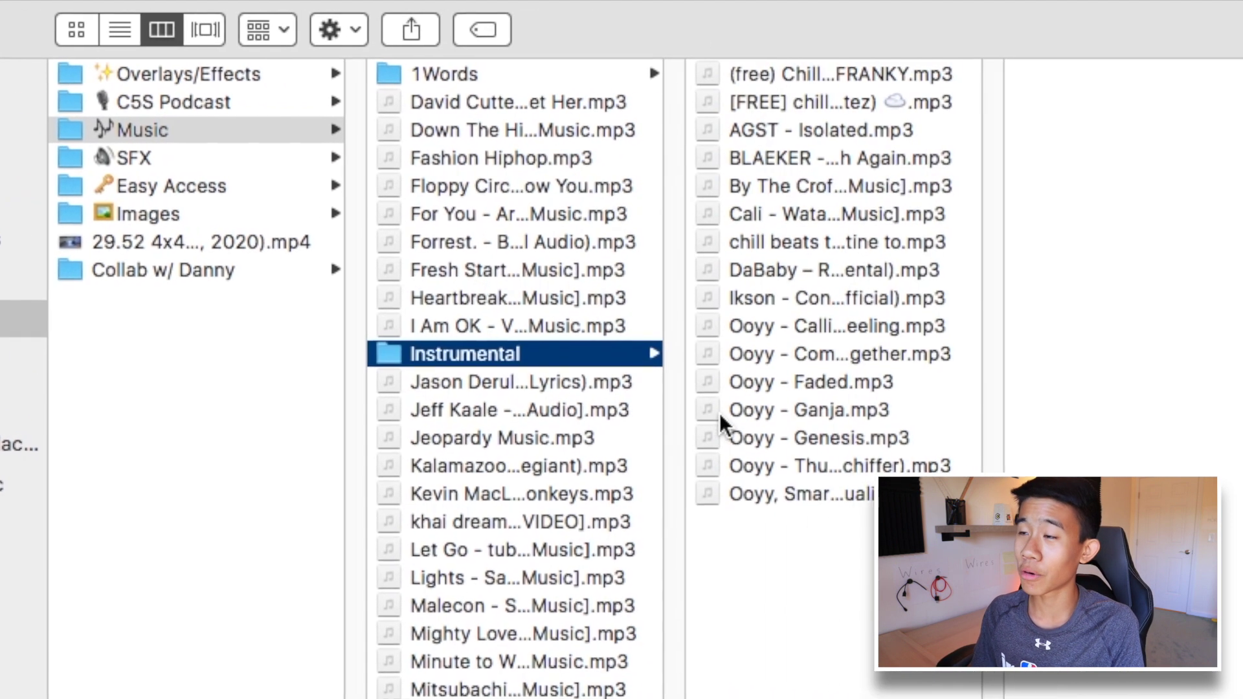
click(720, 413)
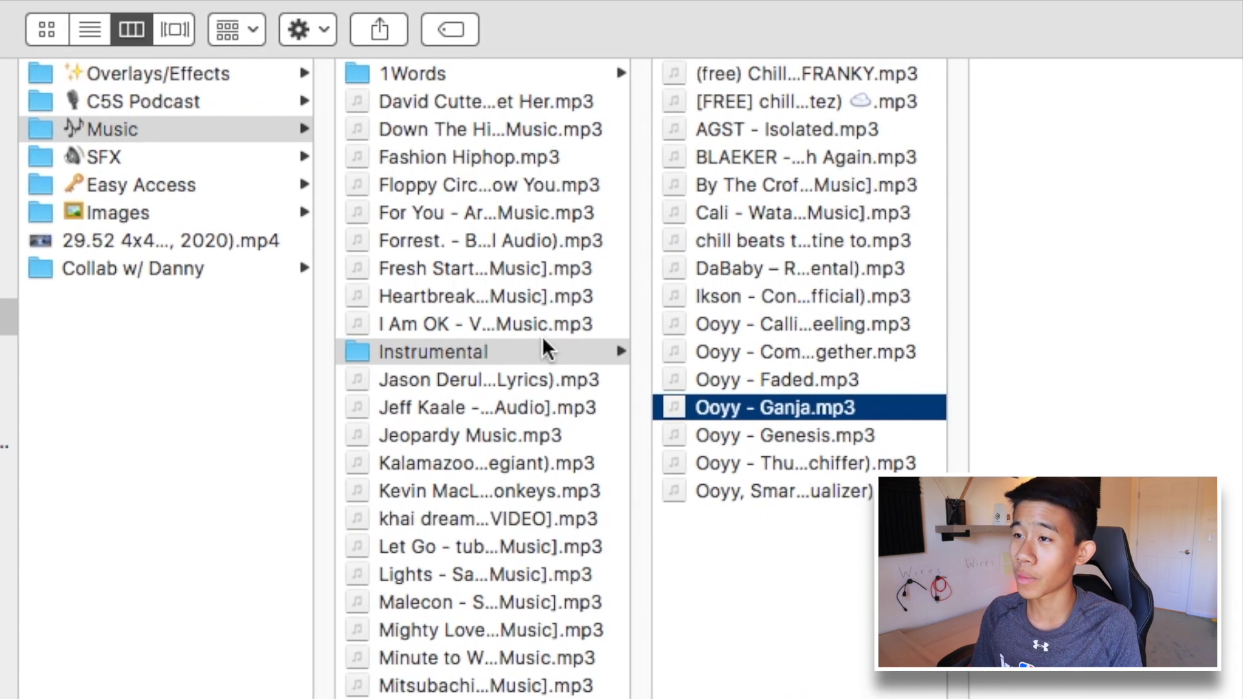
click(503, 271)
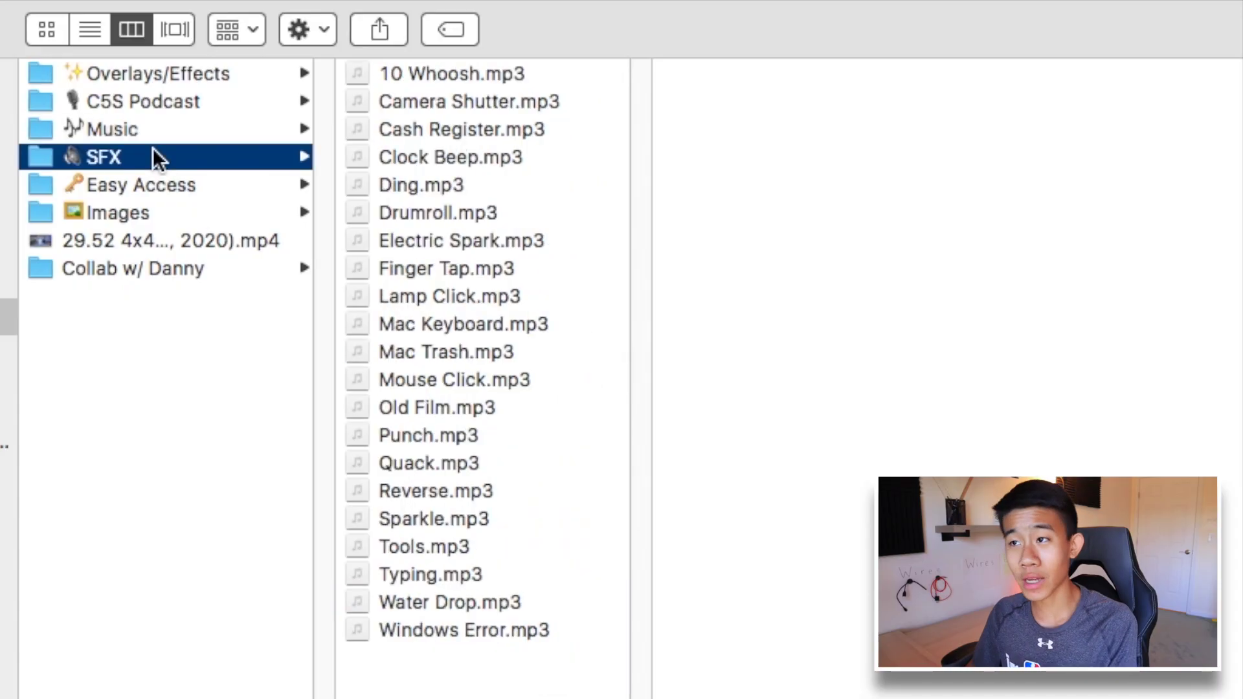
Step: Select Camera Shutter, Cash Register, Tools and Windows Error in SFX, then open Easy Access
key(Right)
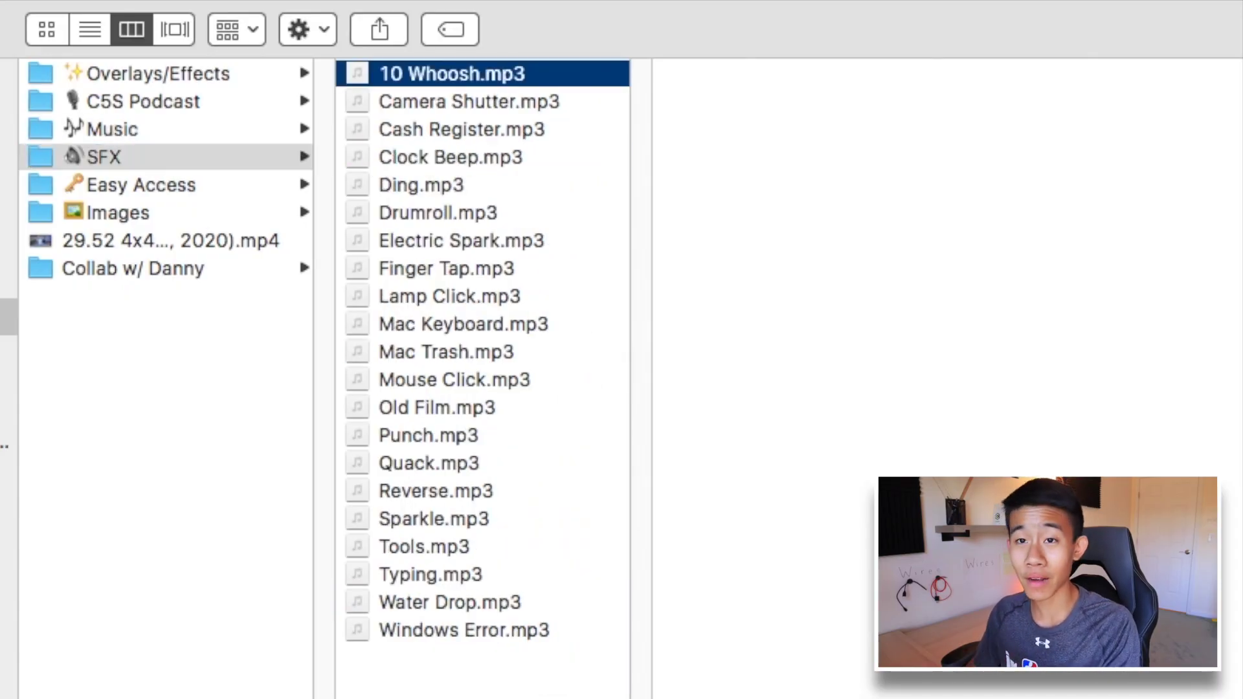
click(434, 105)
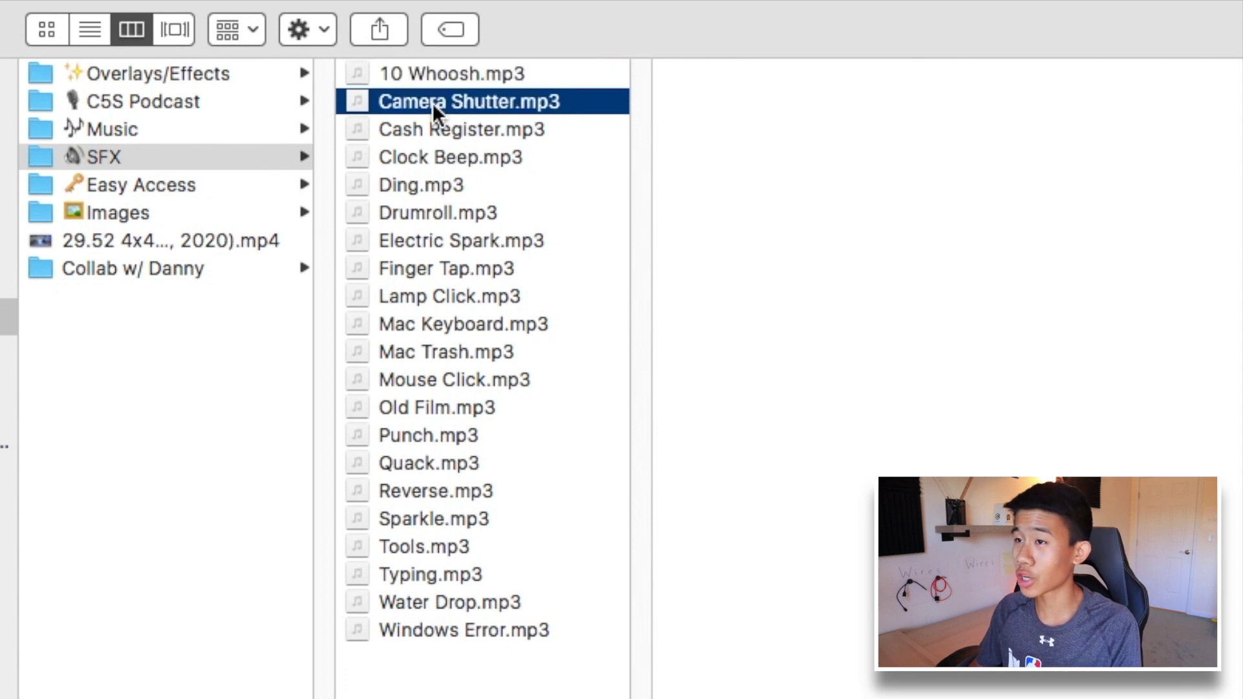
click(449, 131)
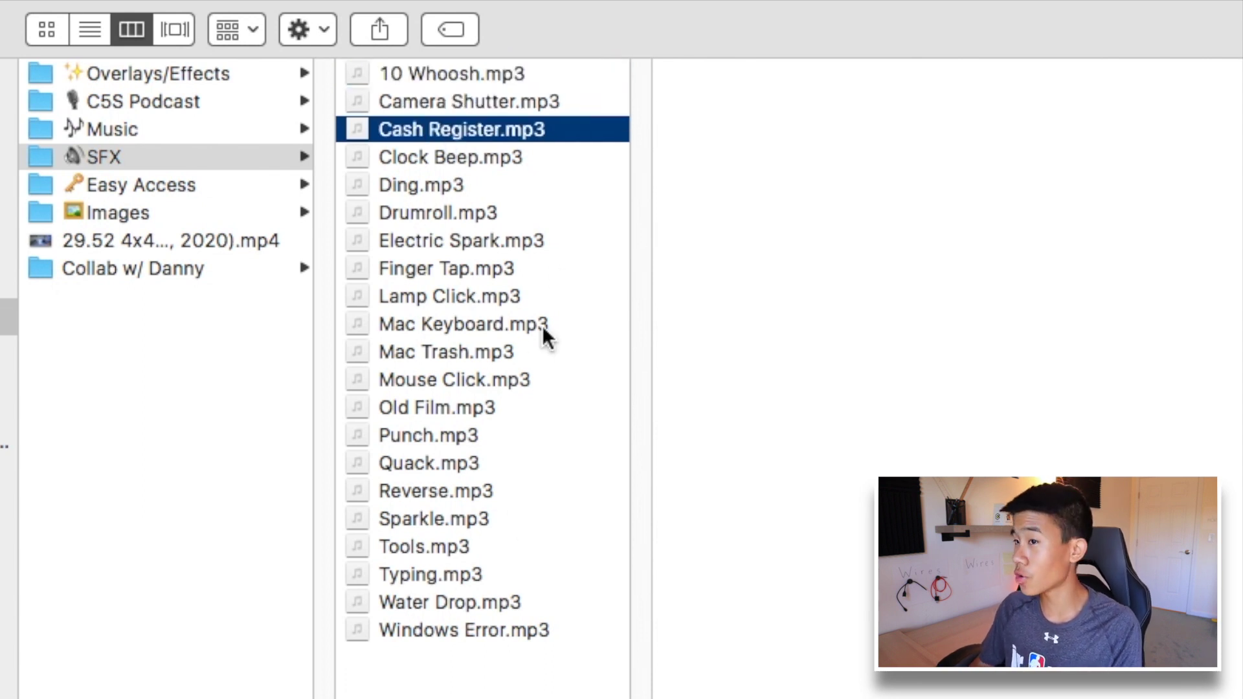
click(452, 551)
click(456, 631)
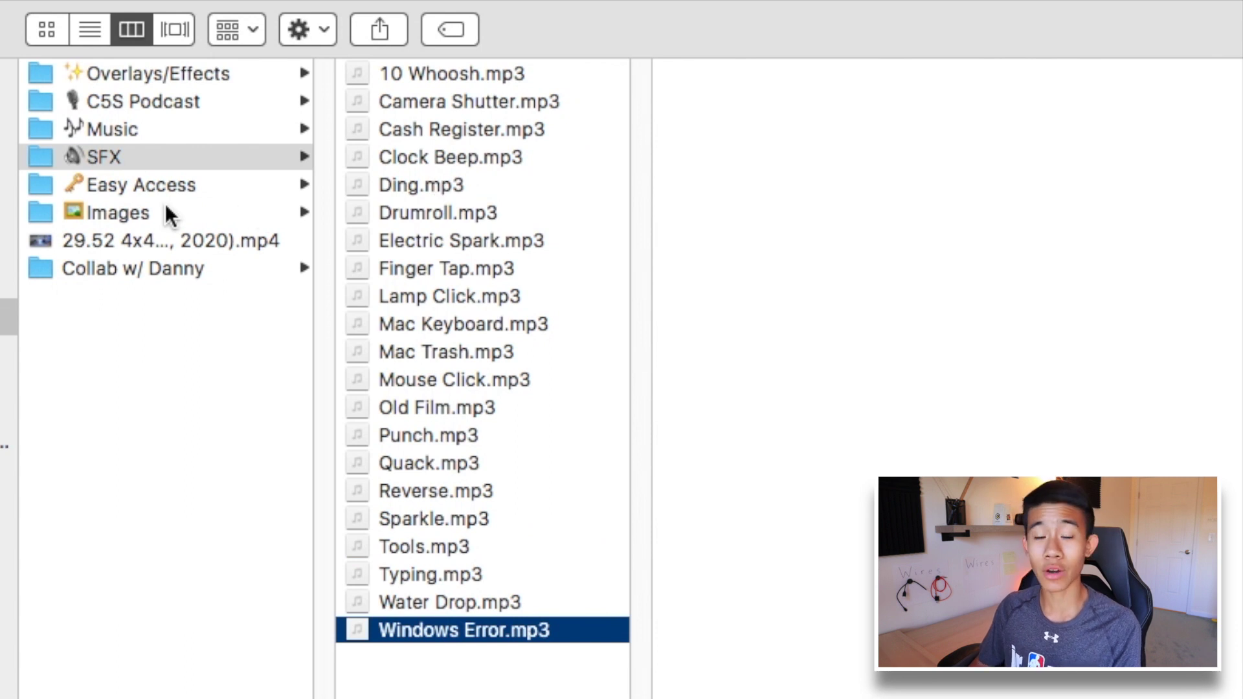
click(139, 186)
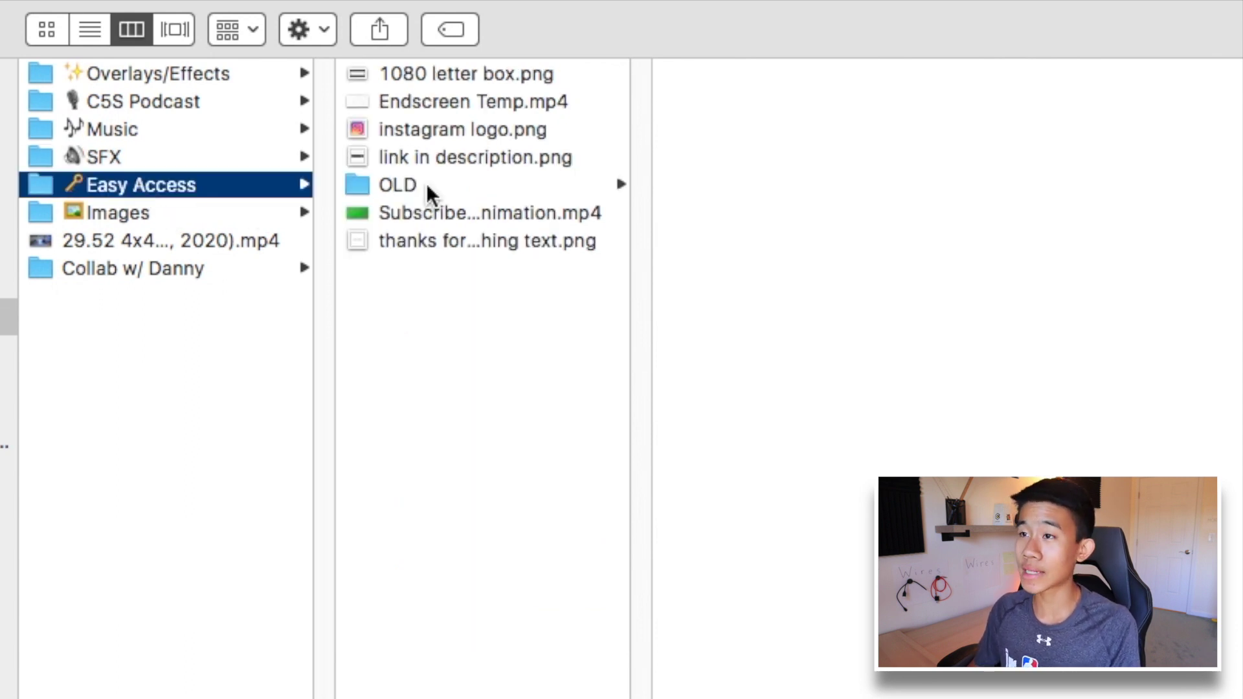
Step: Preview Easy Access images and the Subscribe, Like, IG and intro videos in OLD
click(434, 129)
click(431, 160)
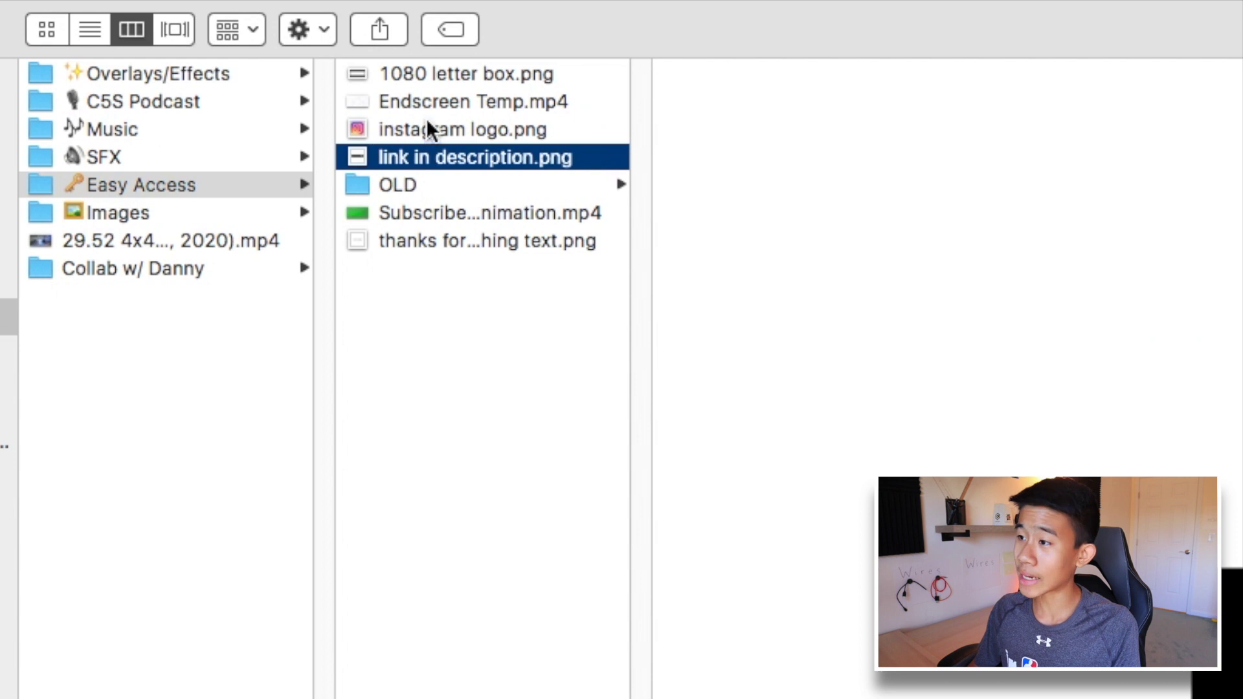
click(452, 188)
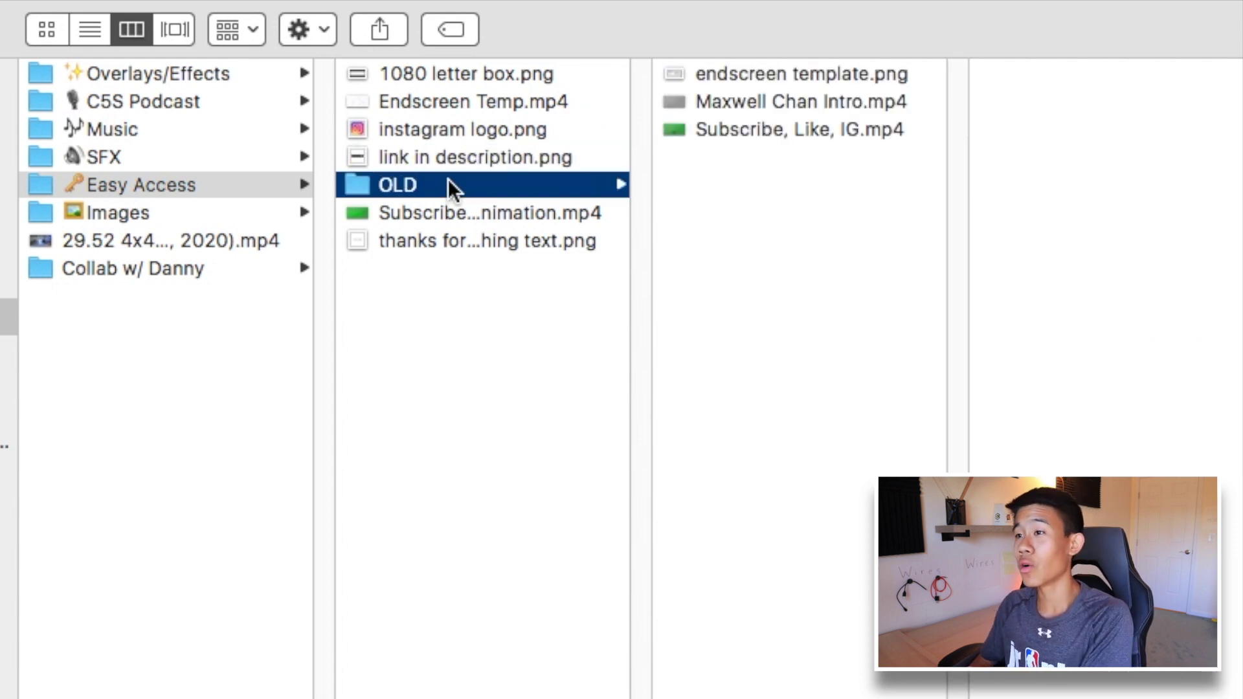
click(706, 136)
click(712, 102)
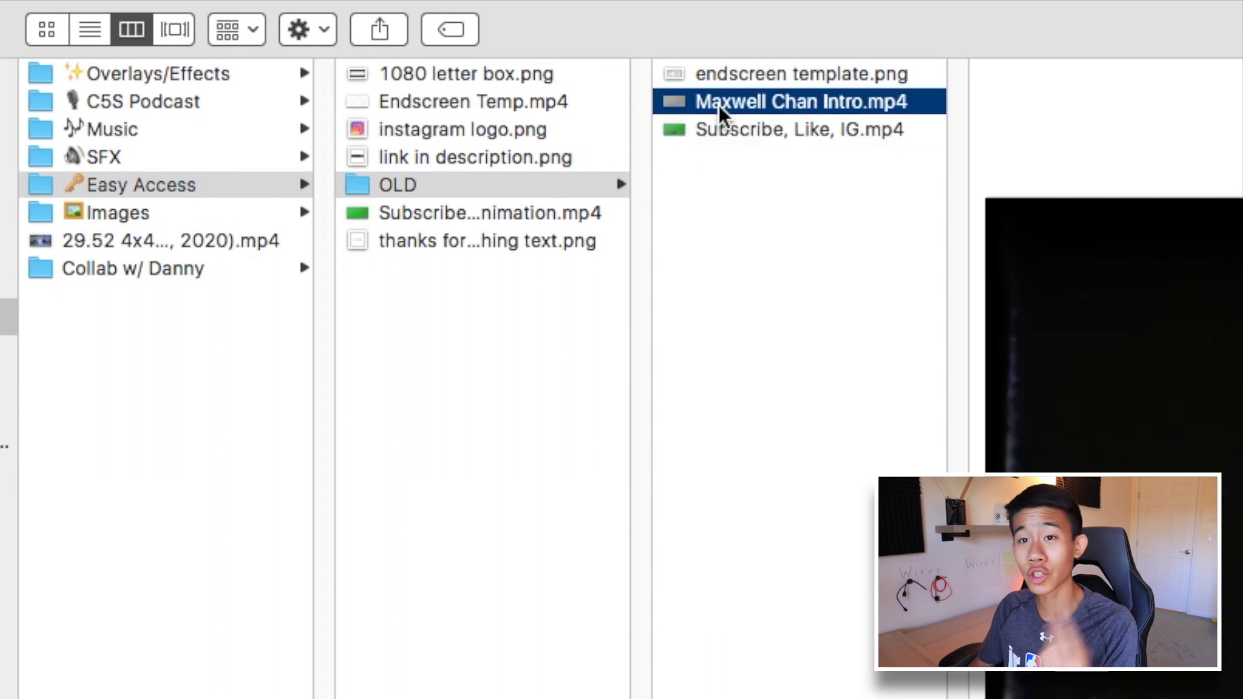
click(472, 213)
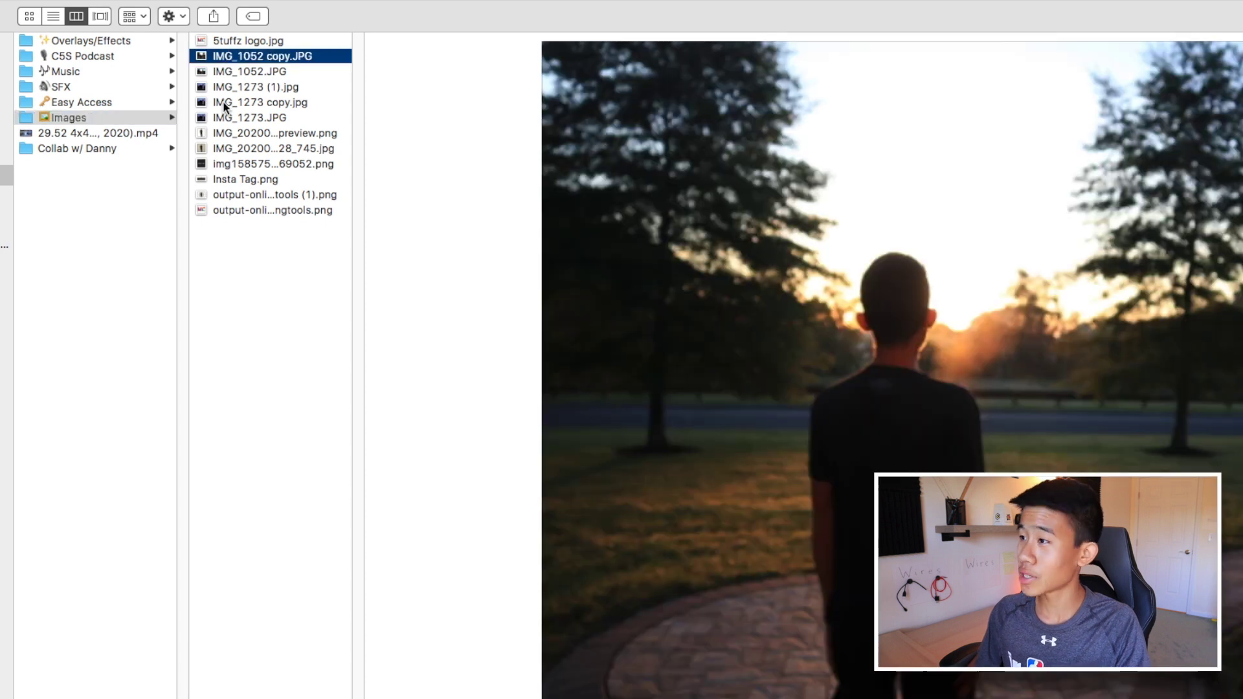
Step: Preview the Images folder photos, including Insta Tag.png, and a video in Documents
click(222, 102)
click(223, 148)
click(225, 179)
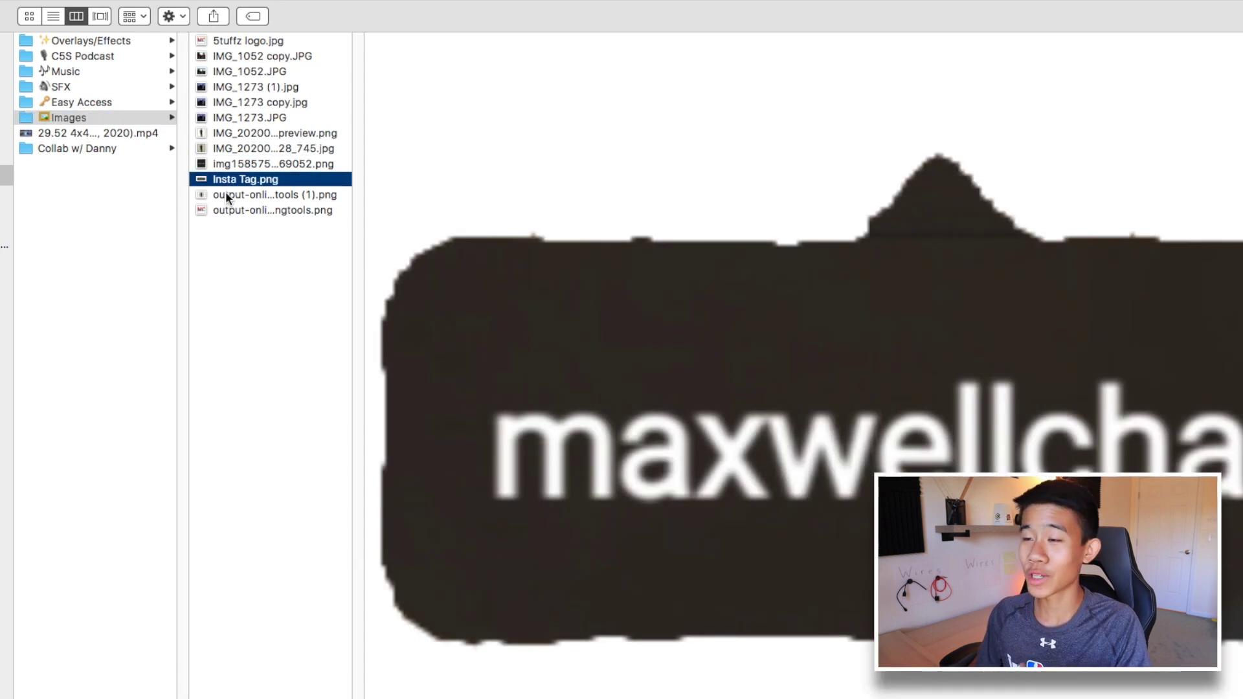
click(227, 196)
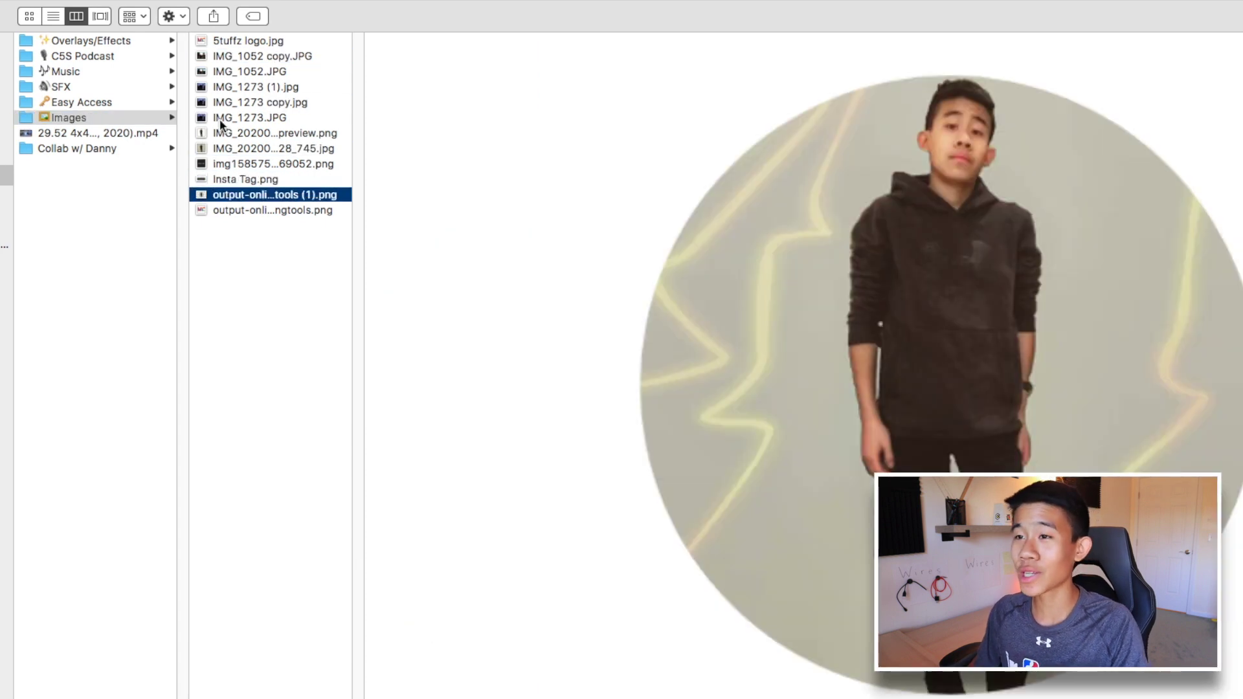
click(127, 132)
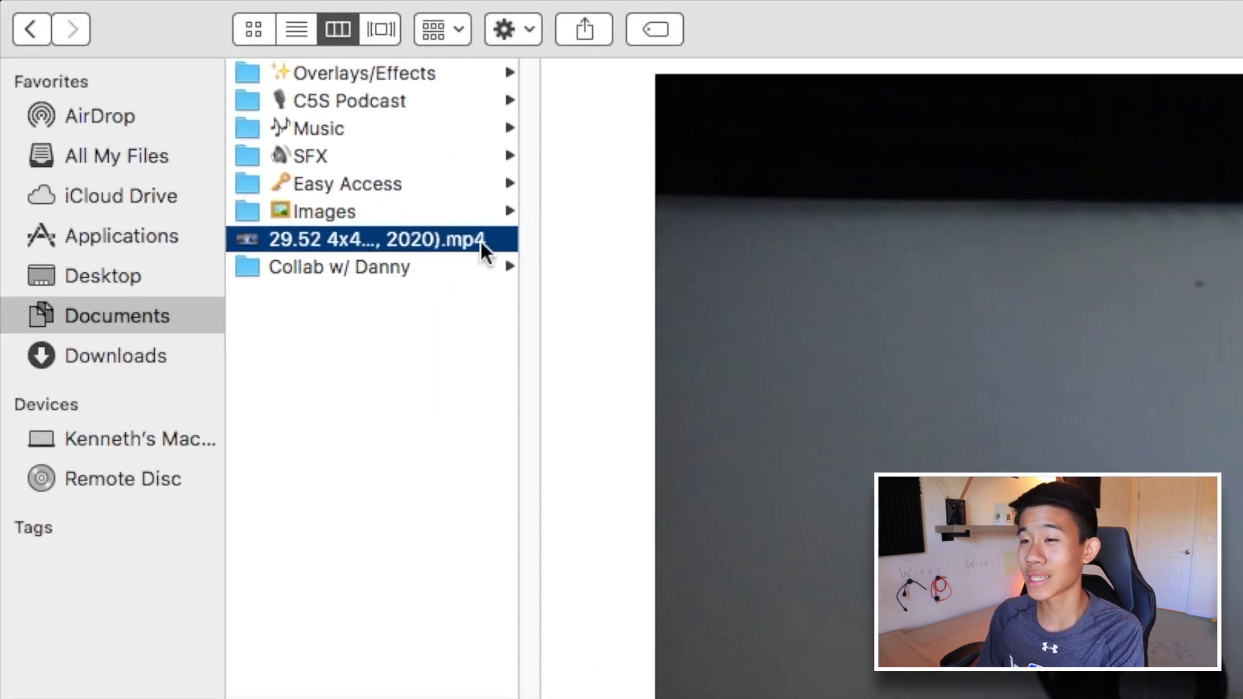
Step: Open the collab folder and its drive-download screenshots folder, previewing a video
click(426, 264)
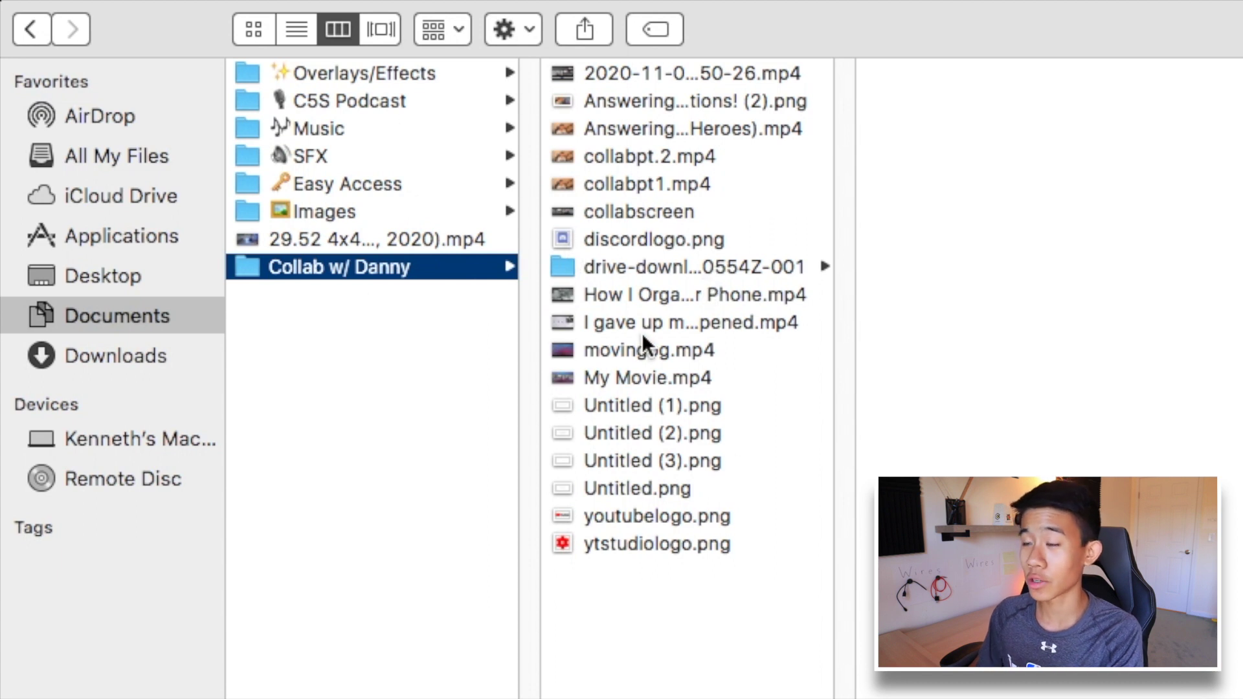
click(674, 256)
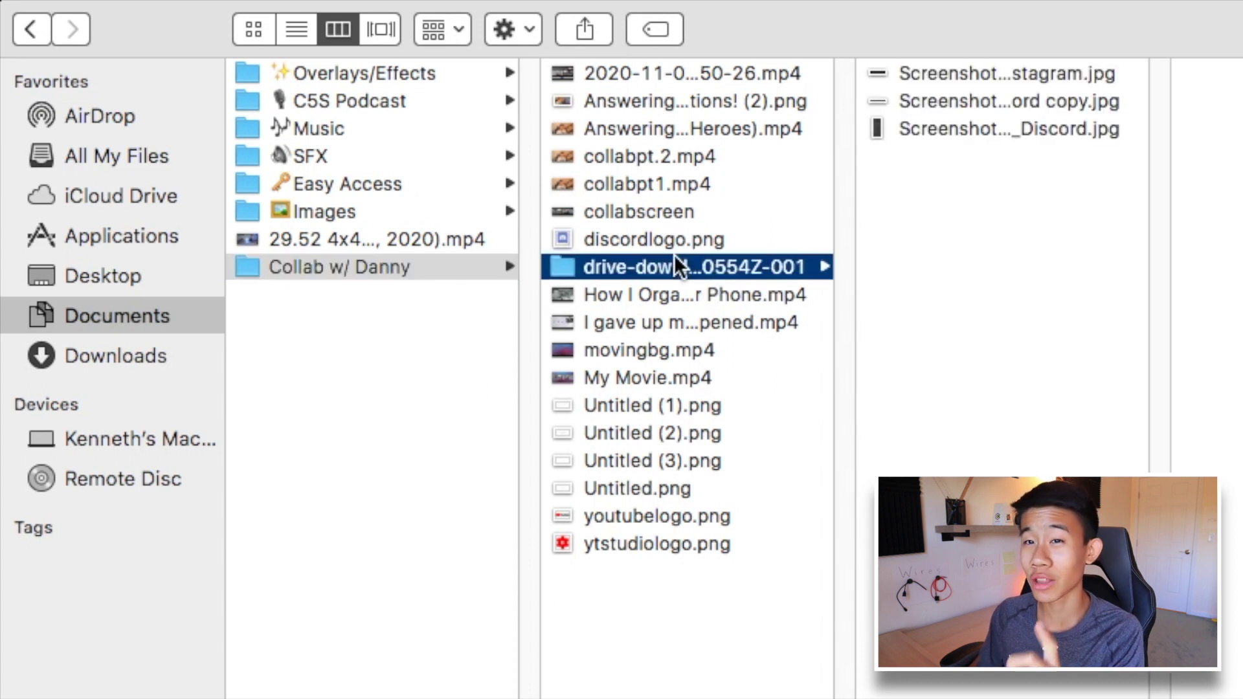
click(637, 302)
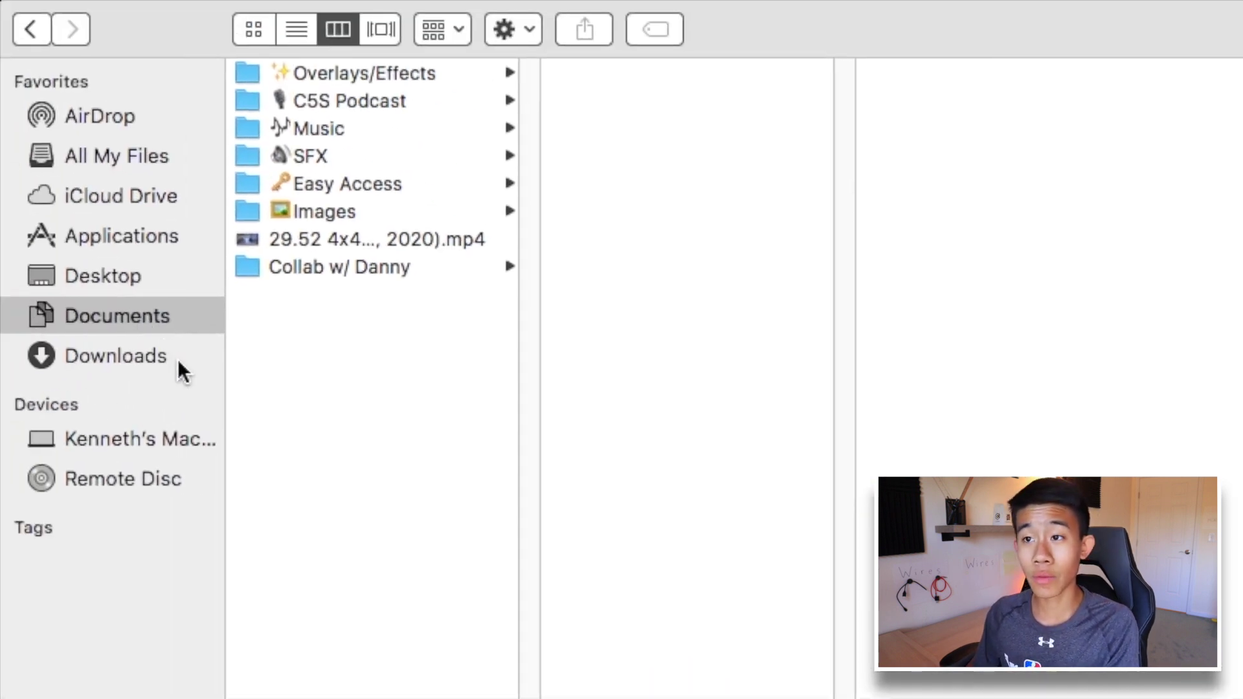
Step: Show Downloads with Visual Studio Code selected, then launch Chrome on a new tab
click(178, 363)
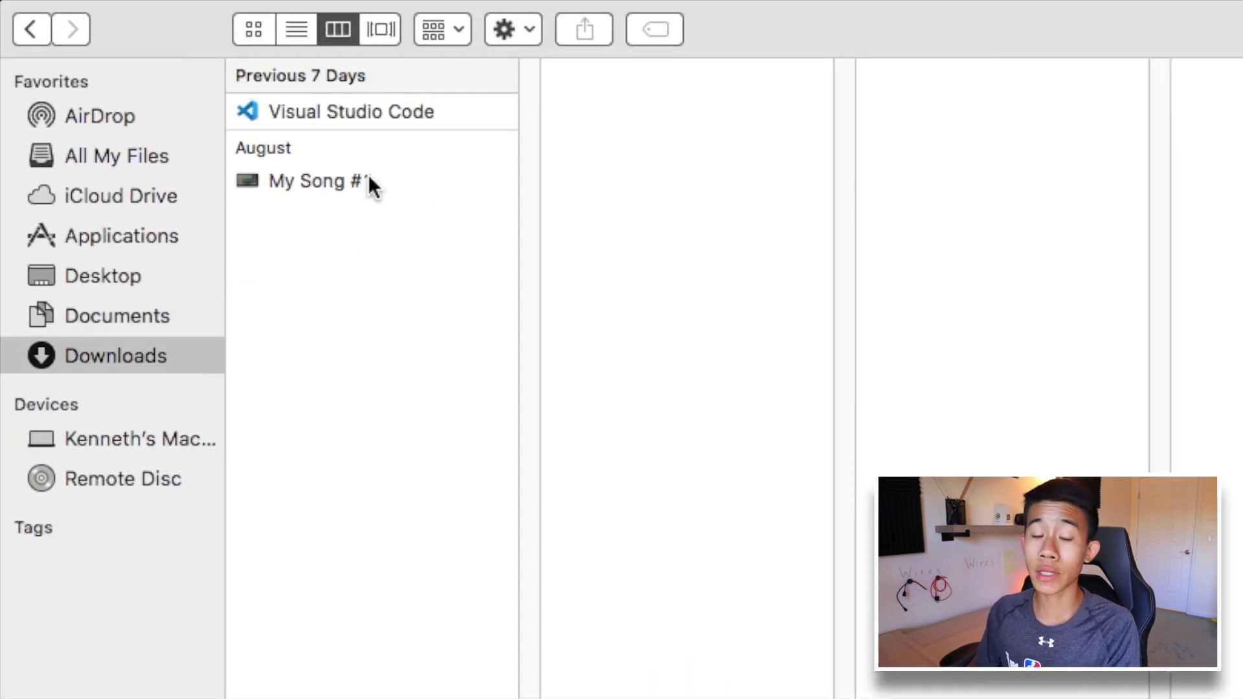
click(379, 114)
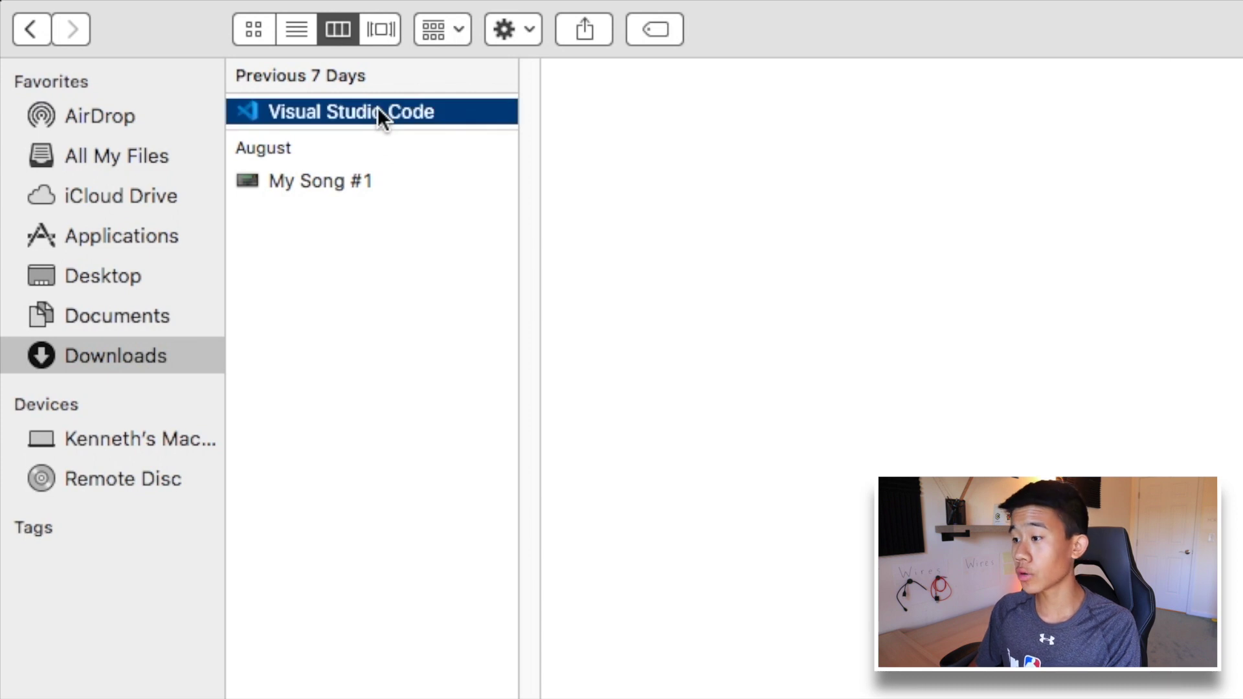
click(371, 215)
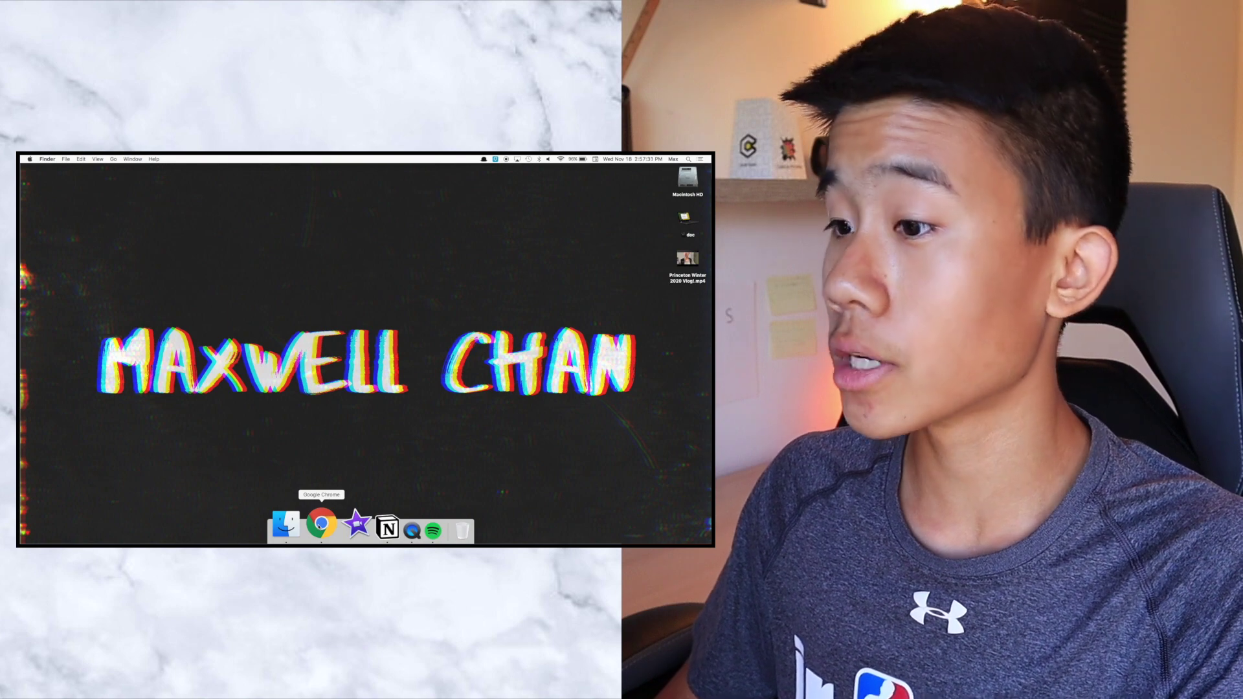
click(319, 526)
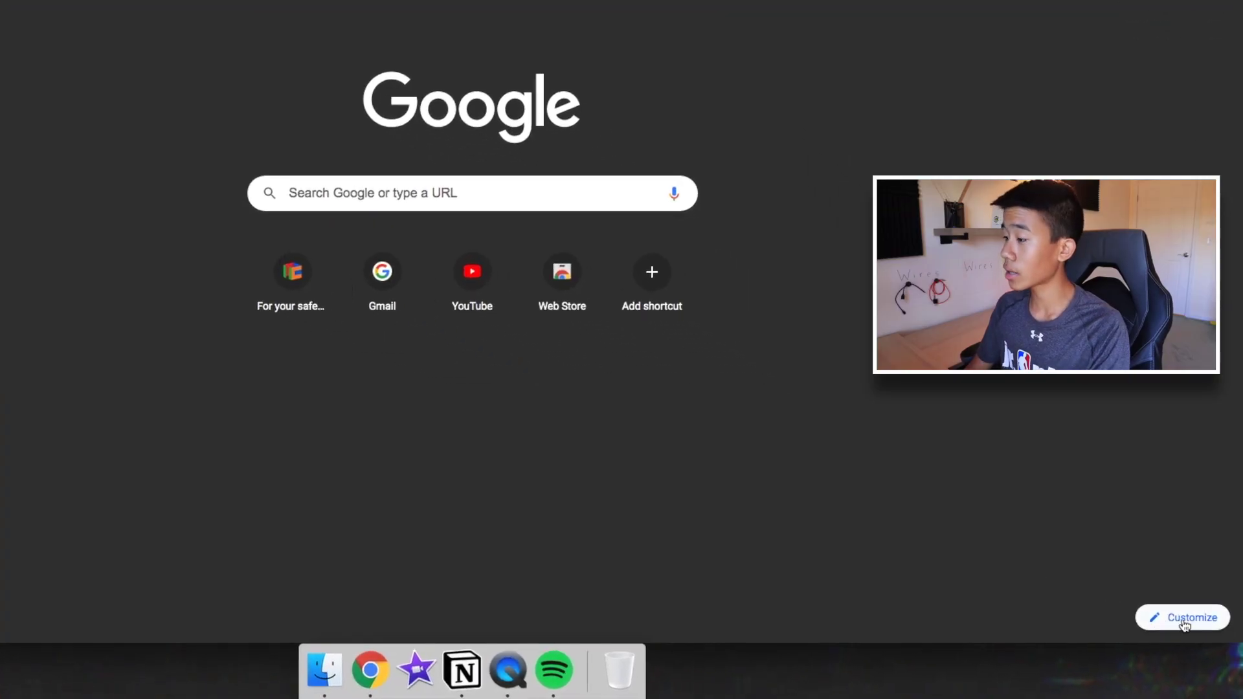
click(1183, 620)
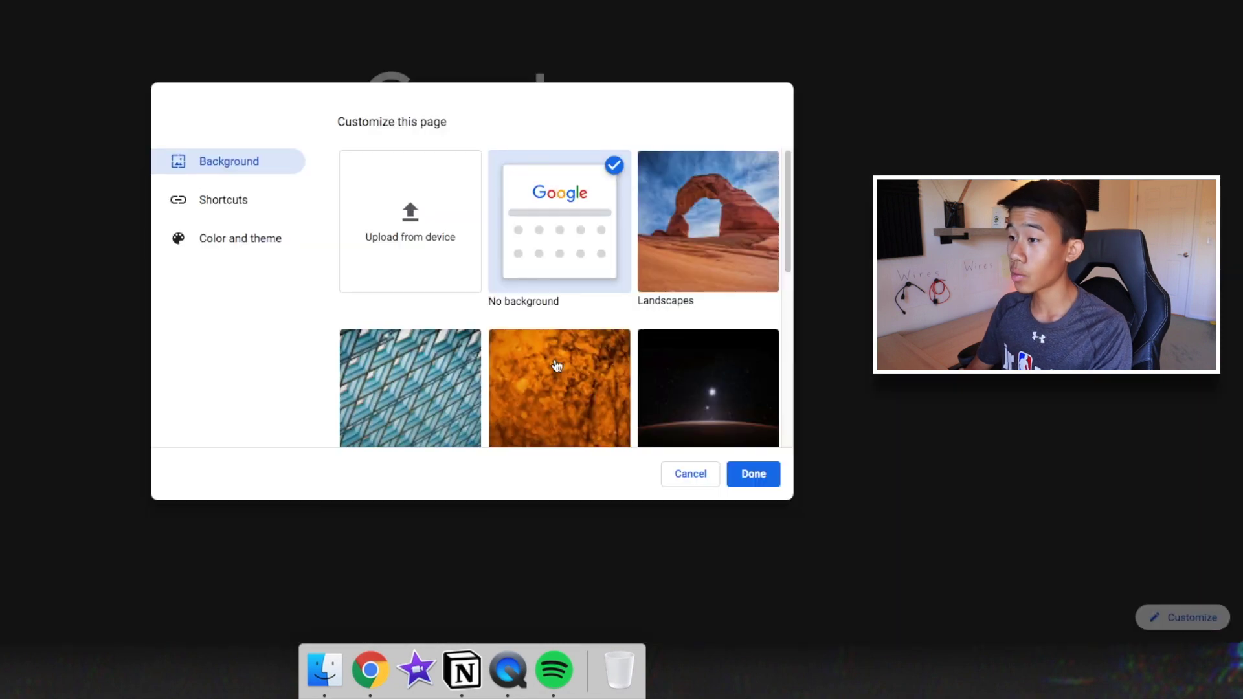
scroll(557, 366, down, 3)
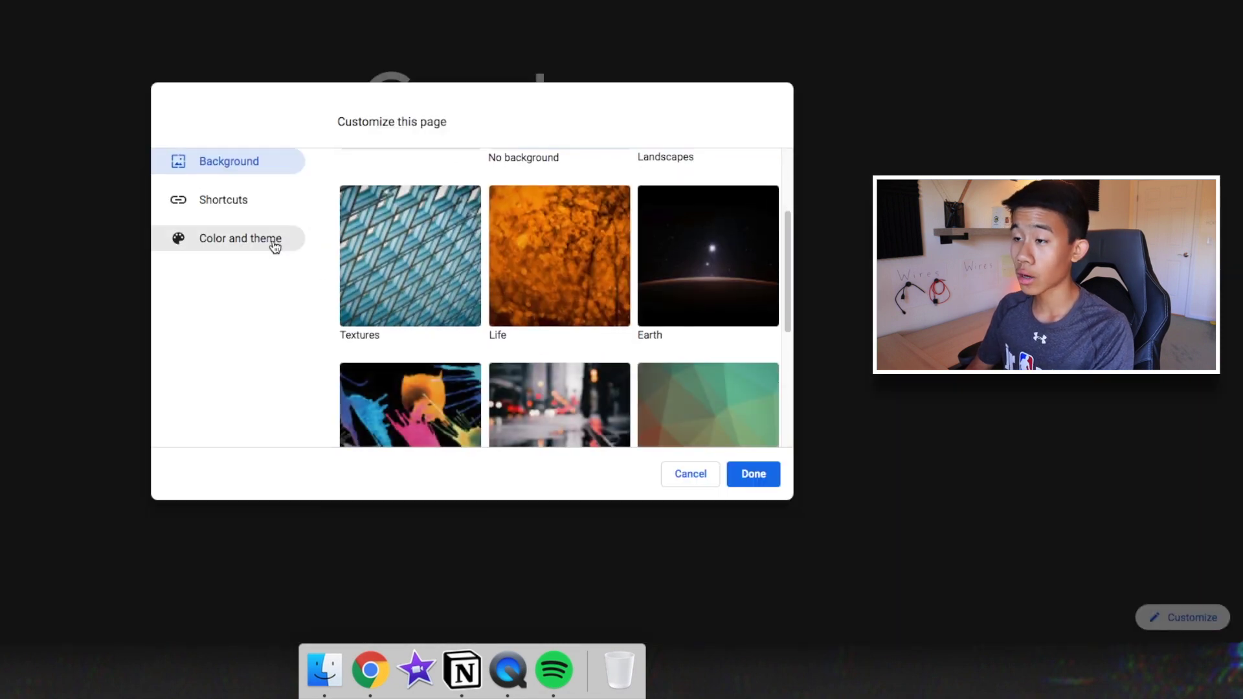
click(275, 247)
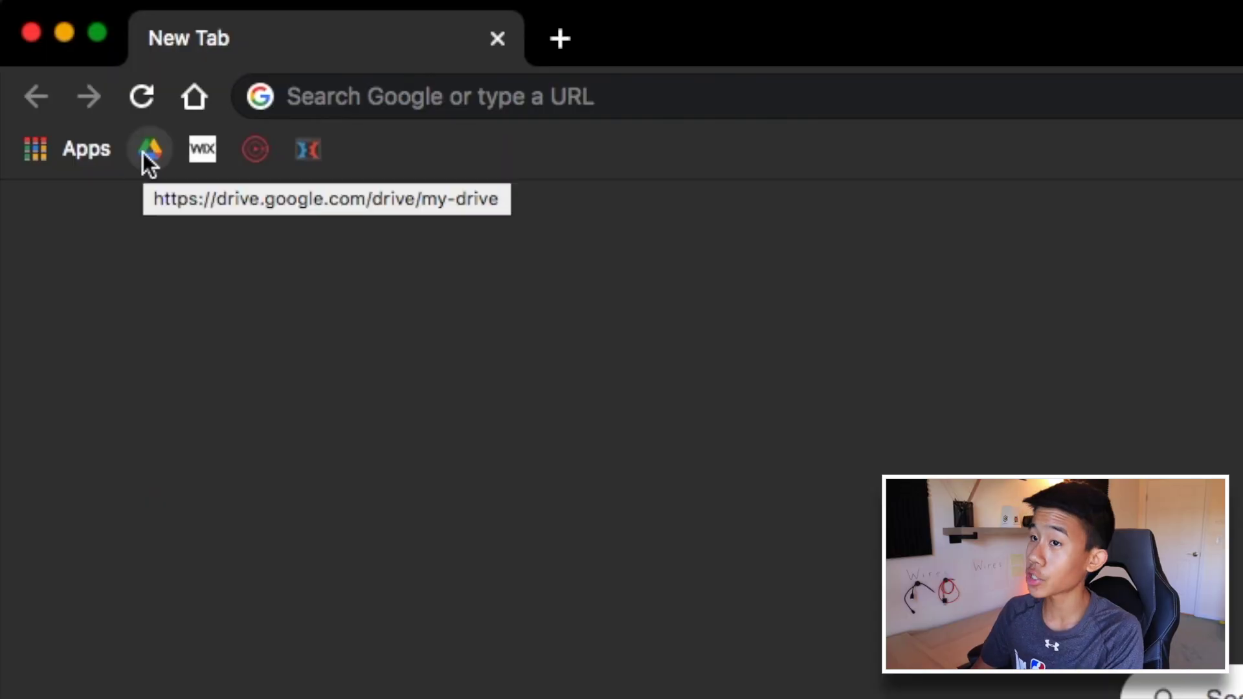
Step: Visit the Drive, Wix, YouTube to MP3 and 30dayfutureself bookmarks, then go back to YouTube to MP3
click(158, 153)
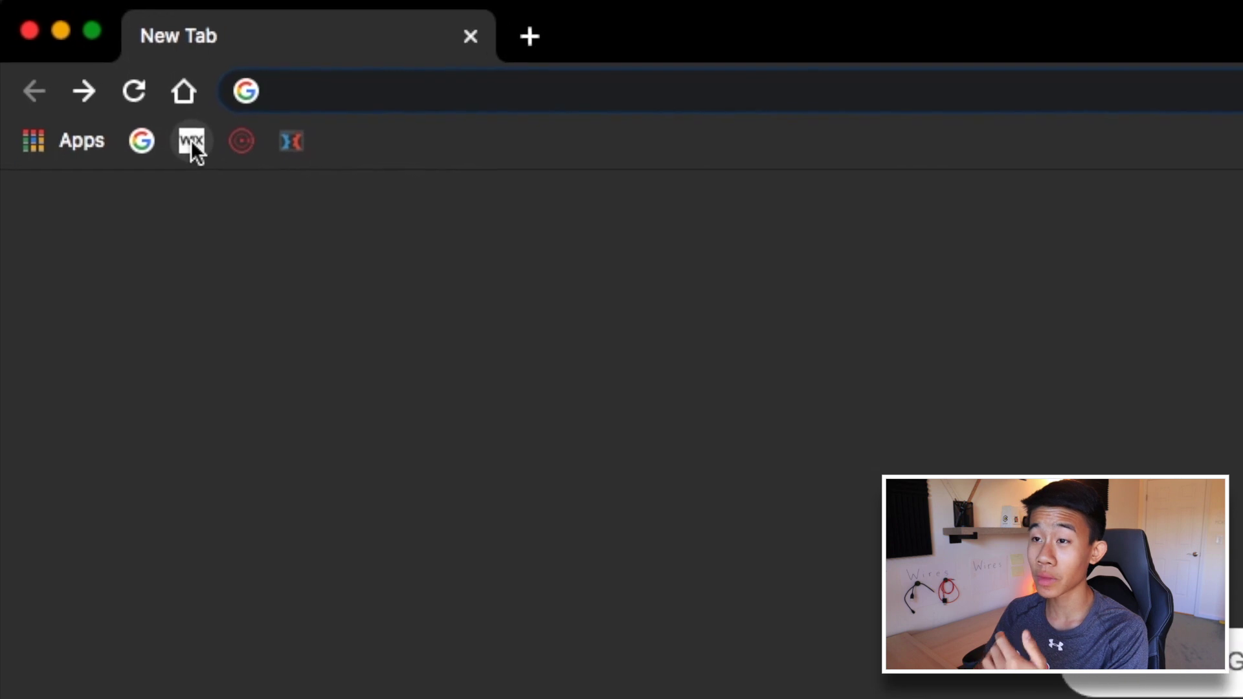
click(192, 140)
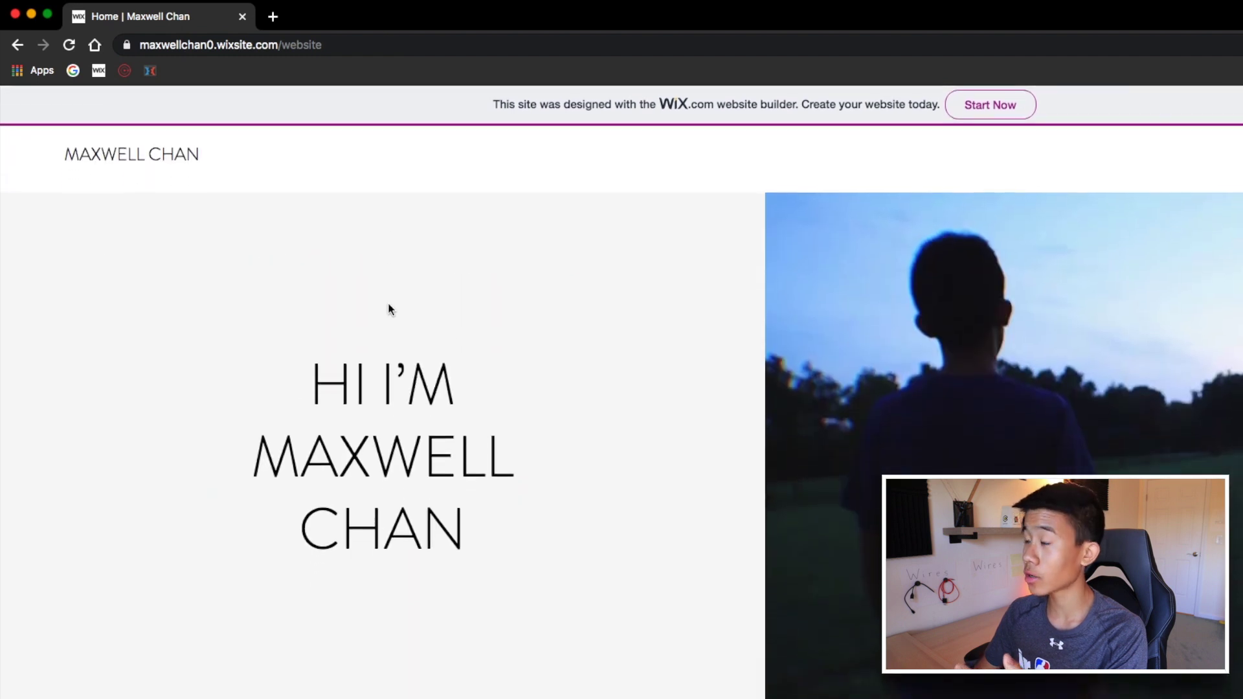
scroll(652, 335, up, 2)
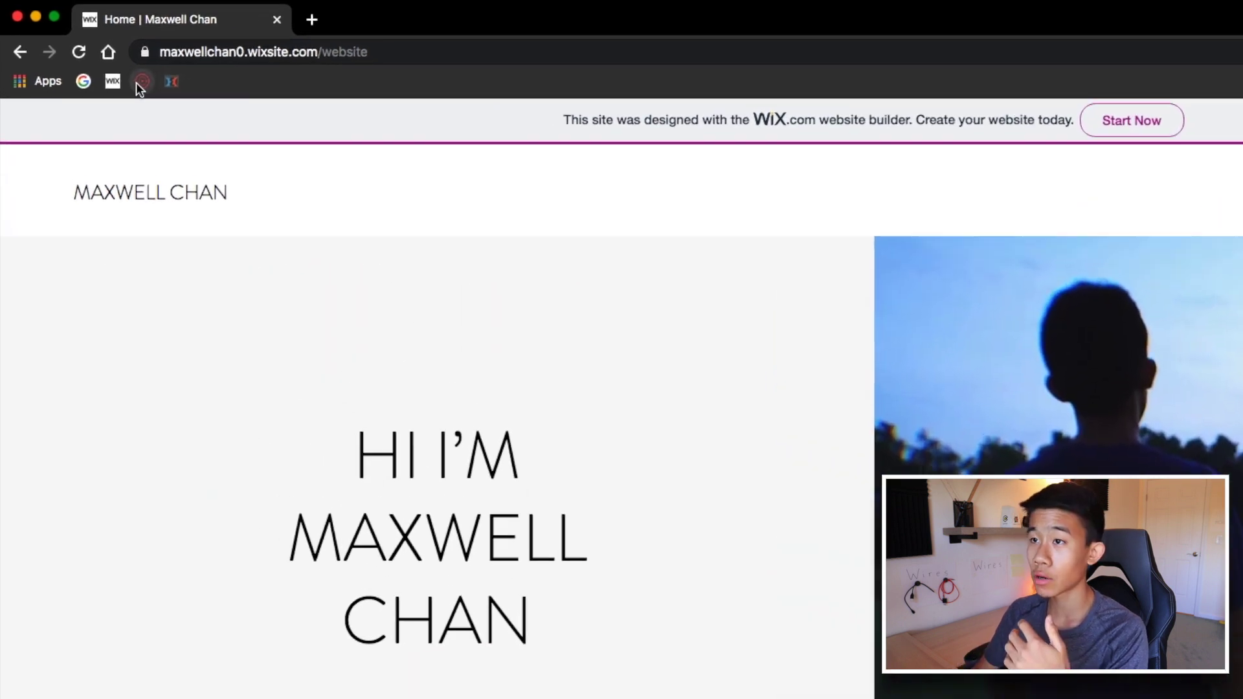
click(124, 70)
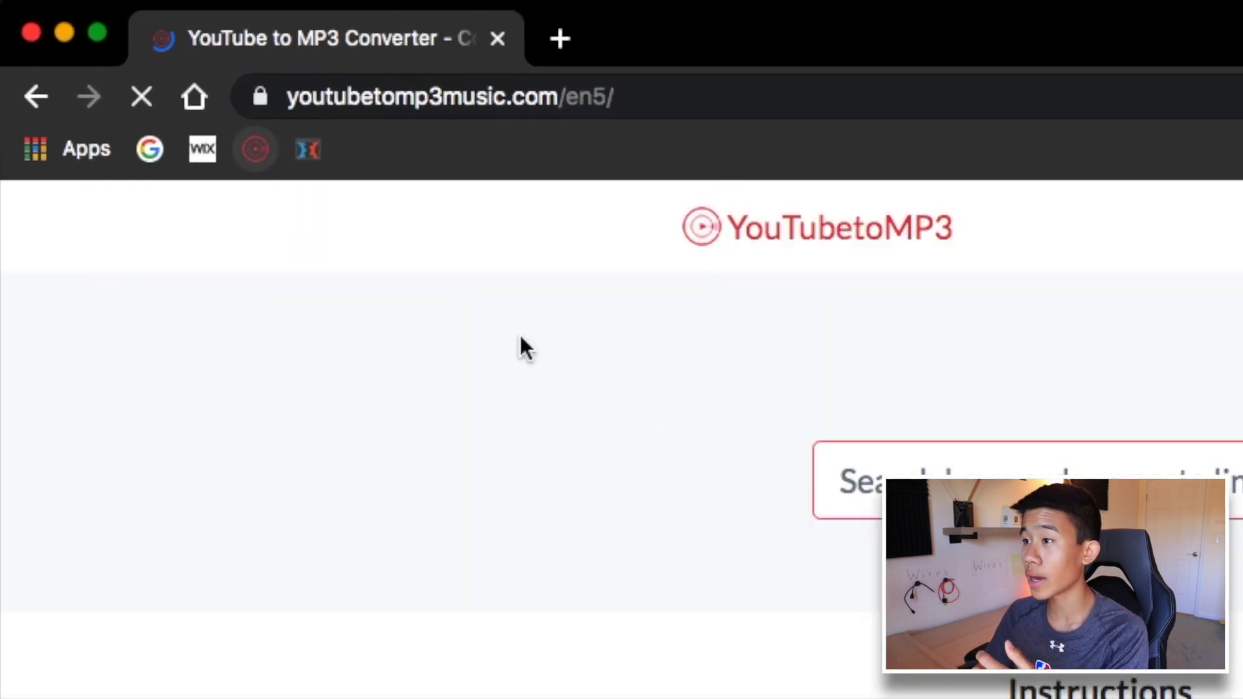
click(317, 150)
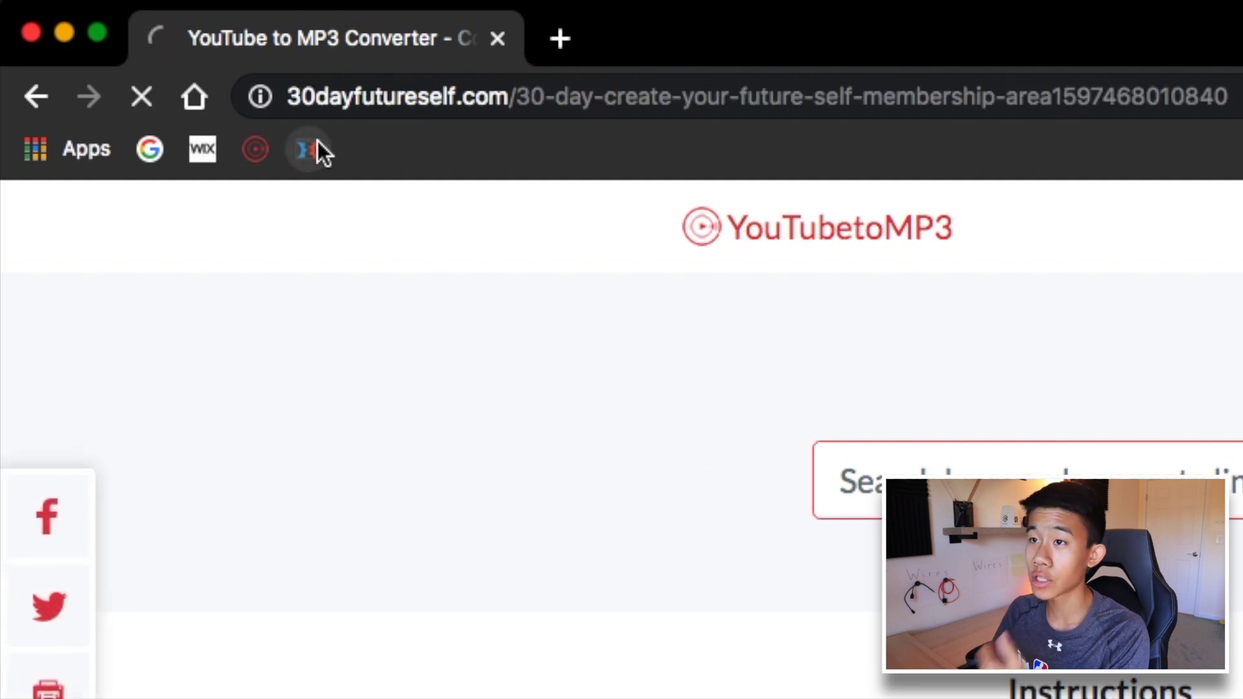
click(20, 93)
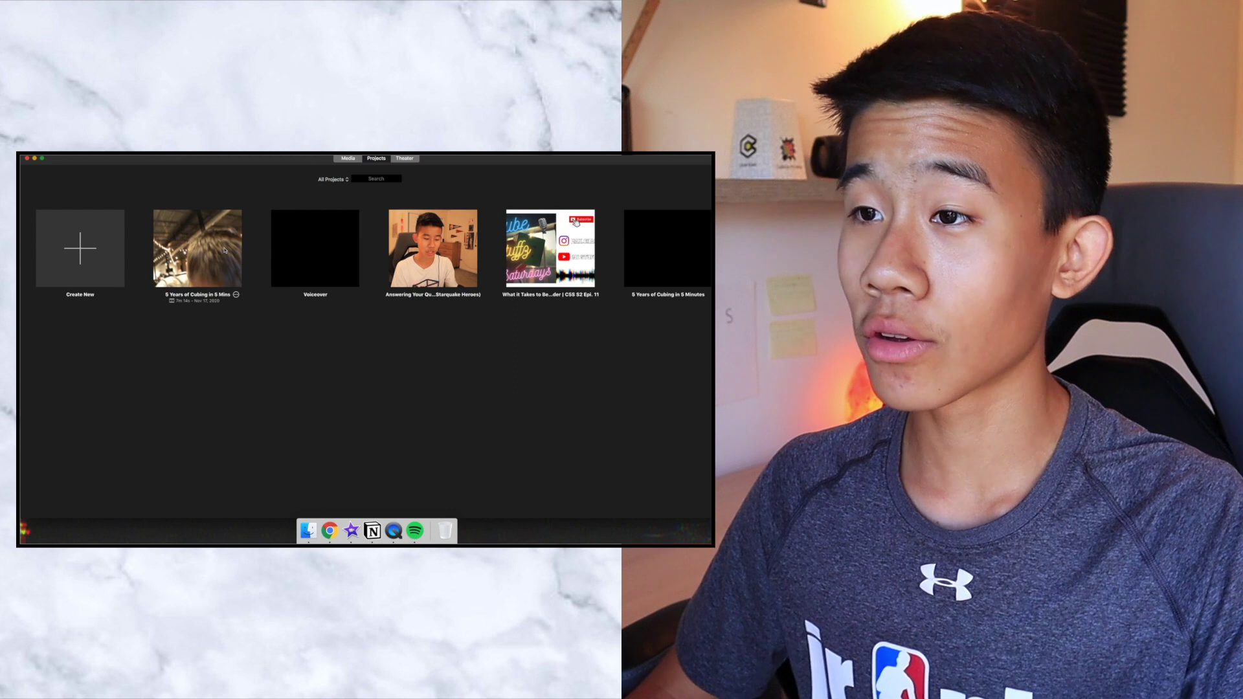
Step: Select the Voiceover, Q&A video and following projects in the Projects list
click(323, 261)
click(433, 249)
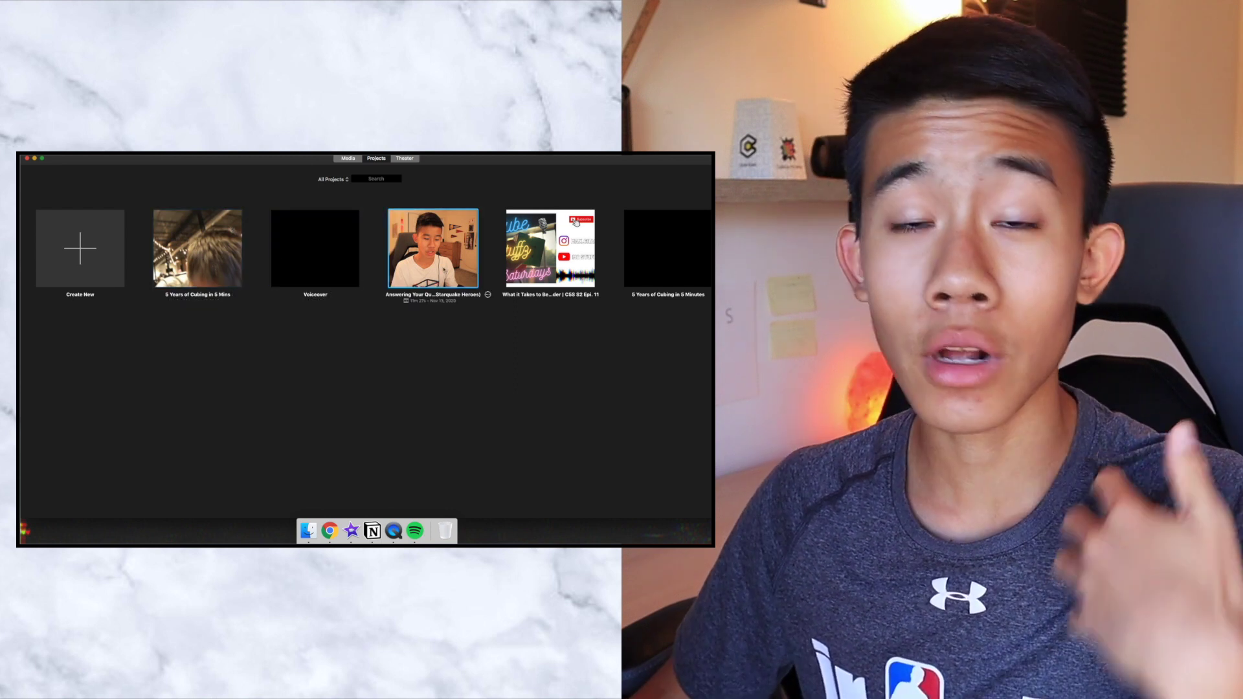
click(542, 286)
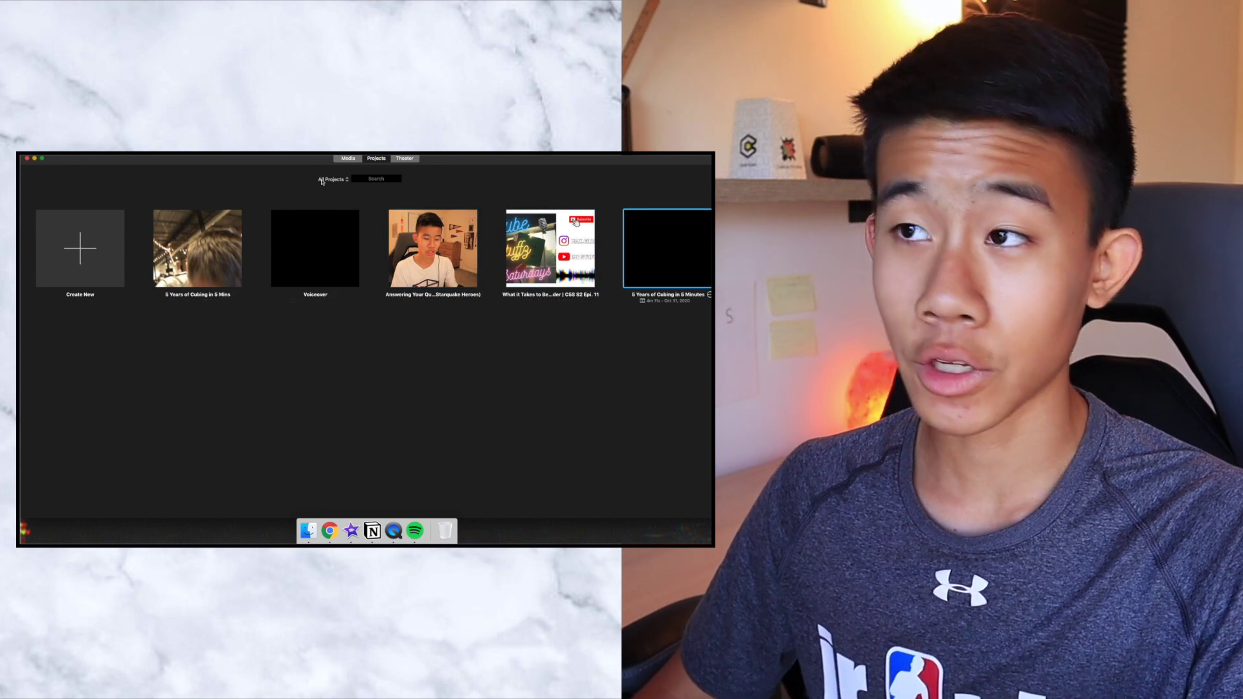
Step: Browse the iMovie Library clips under Media, then return to Projects
click(355, 158)
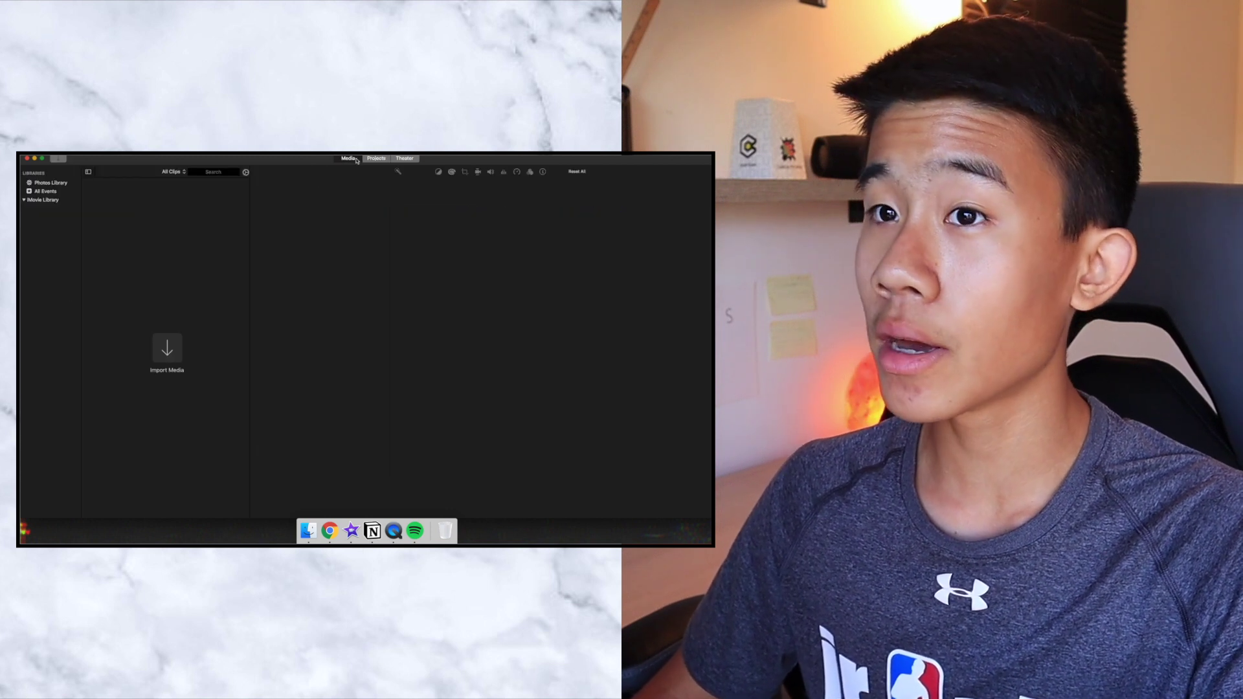
click(45, 200)
scroll(130, 301, down, 10)
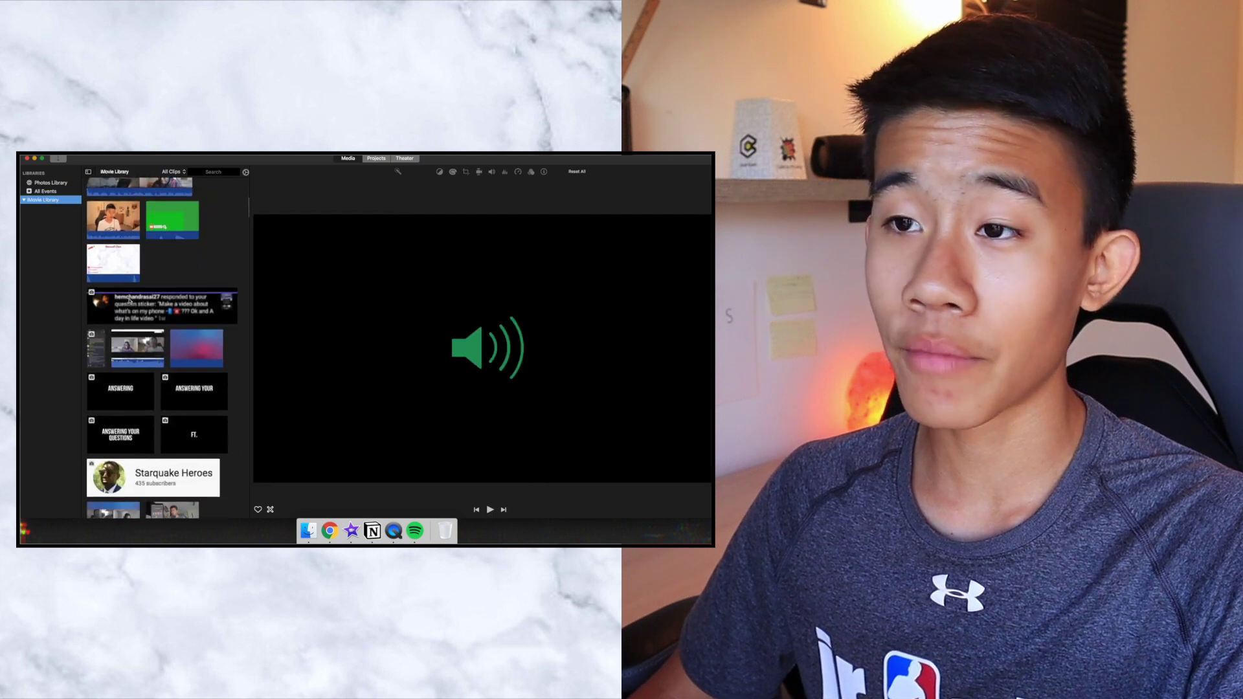
click(377, 158)
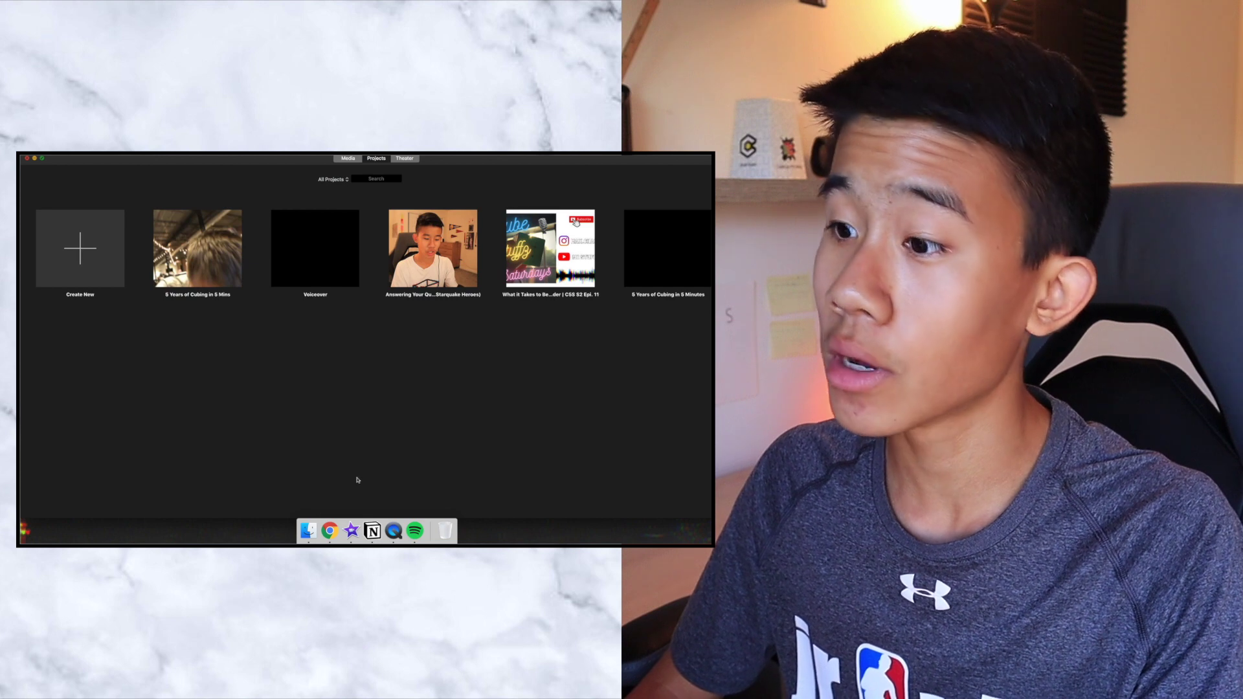
Step: Open Notion and scroll through the What's on My Macbook Pro (2020) page
click(372, 530)
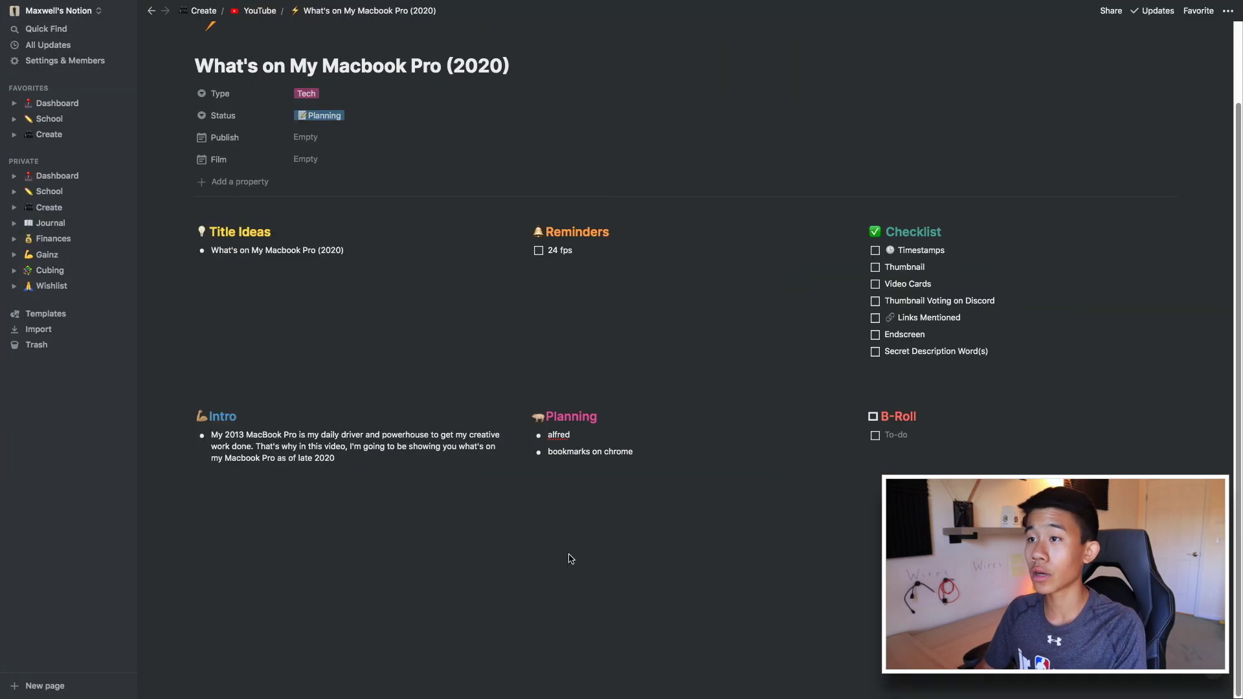
scroll(408, 291, up, 2)
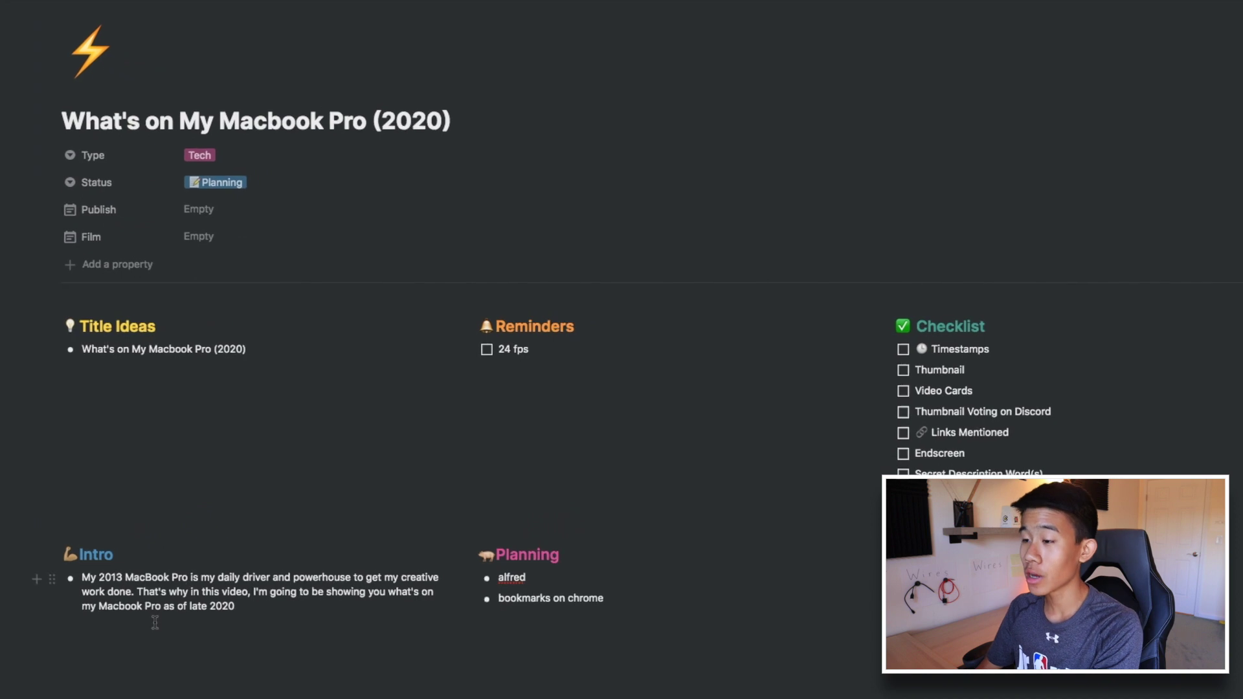
scroll(336, 619, down, 1)
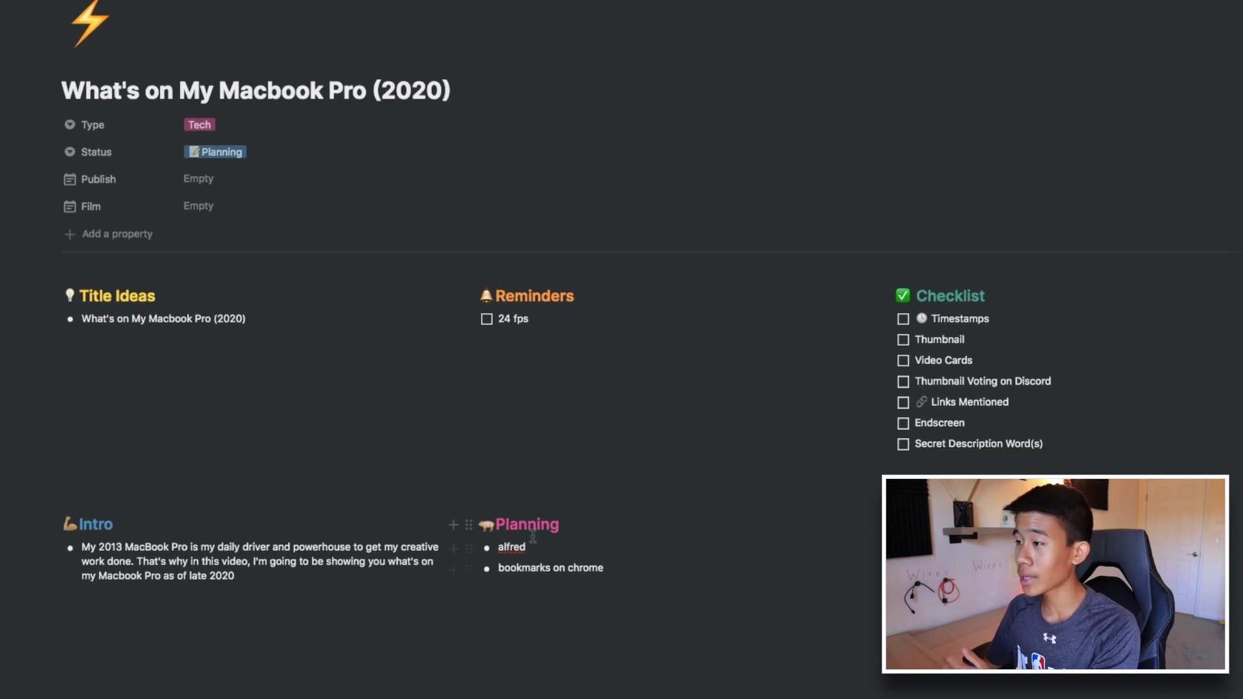
scroll(146, 290, down, 2)
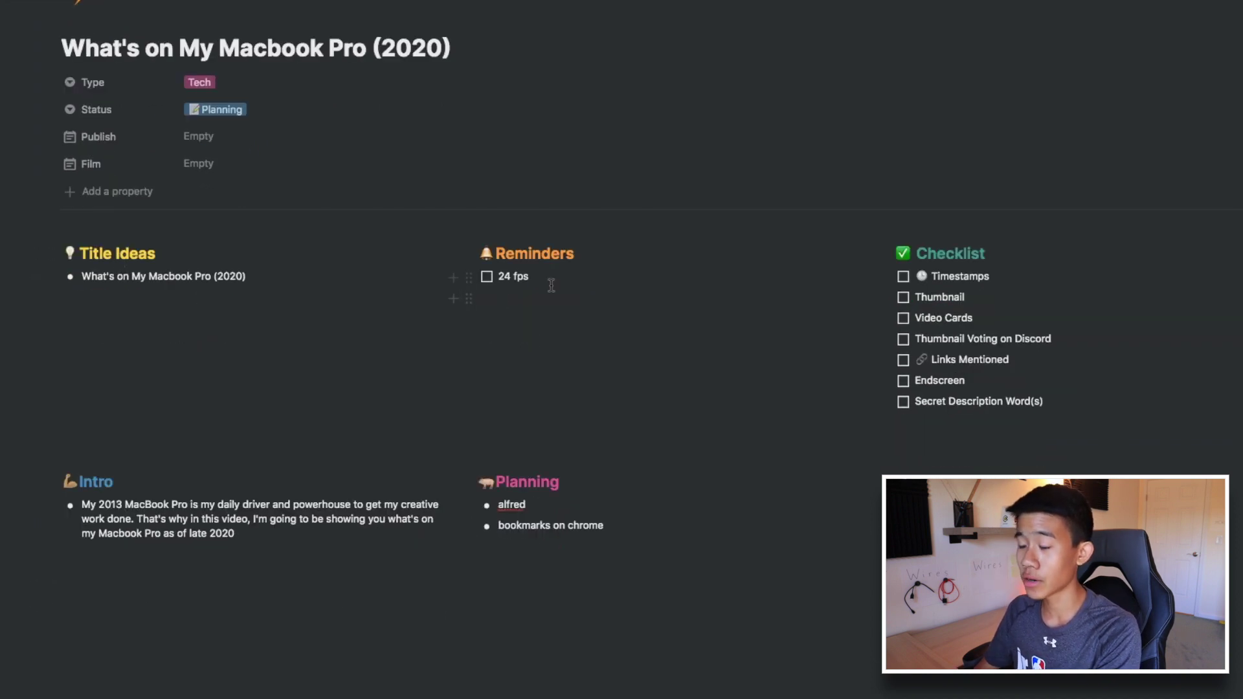
scroll(551, 285, down, 2)
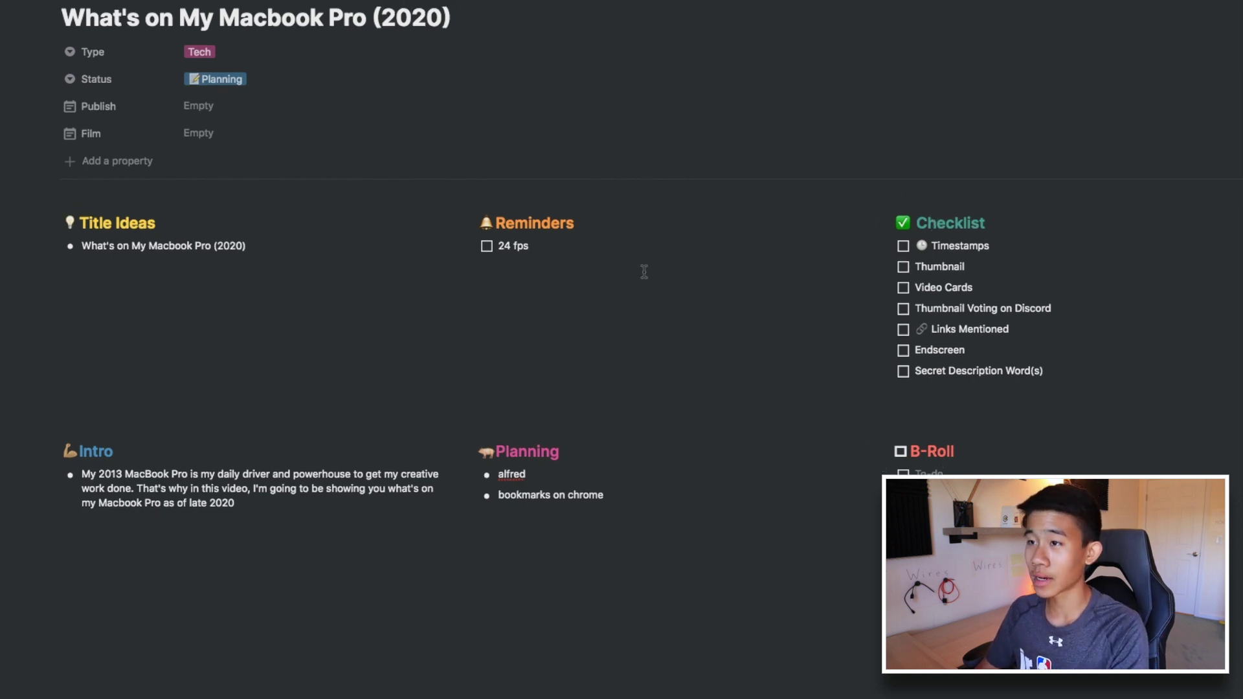
scroll(890, 329, up, 3)
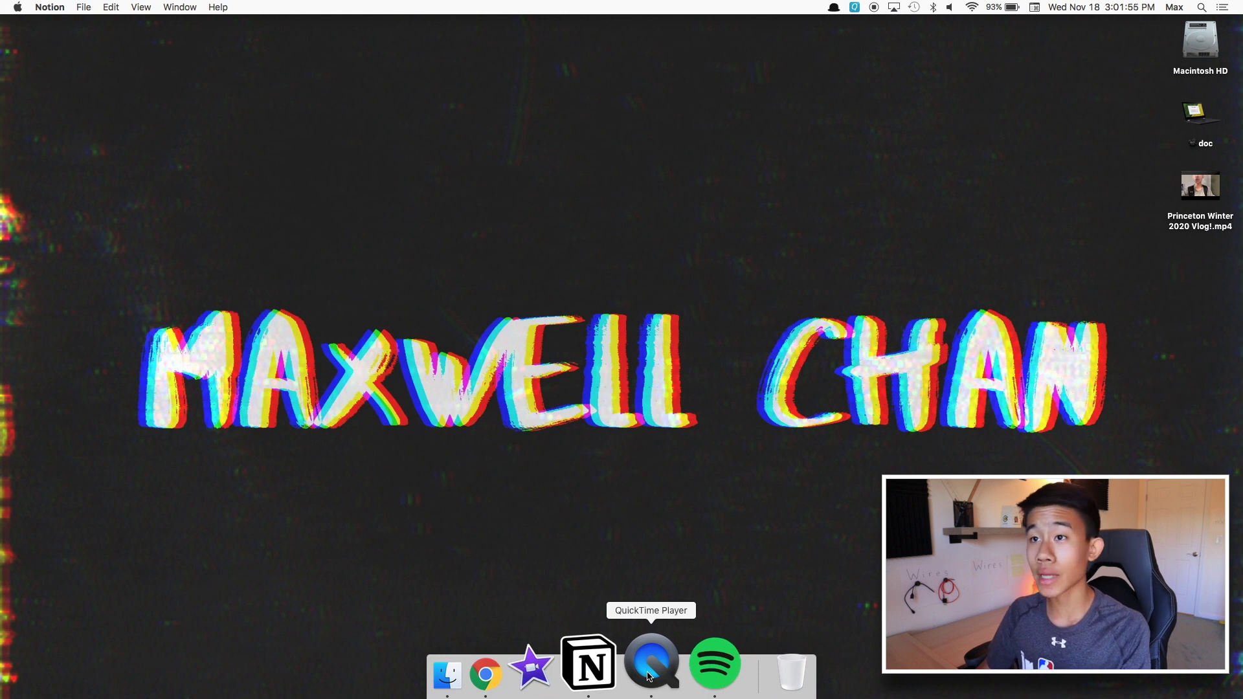
Step: Click empty desktop space so Finder is frontmost over the glitch wallpaper
click(608, 498)
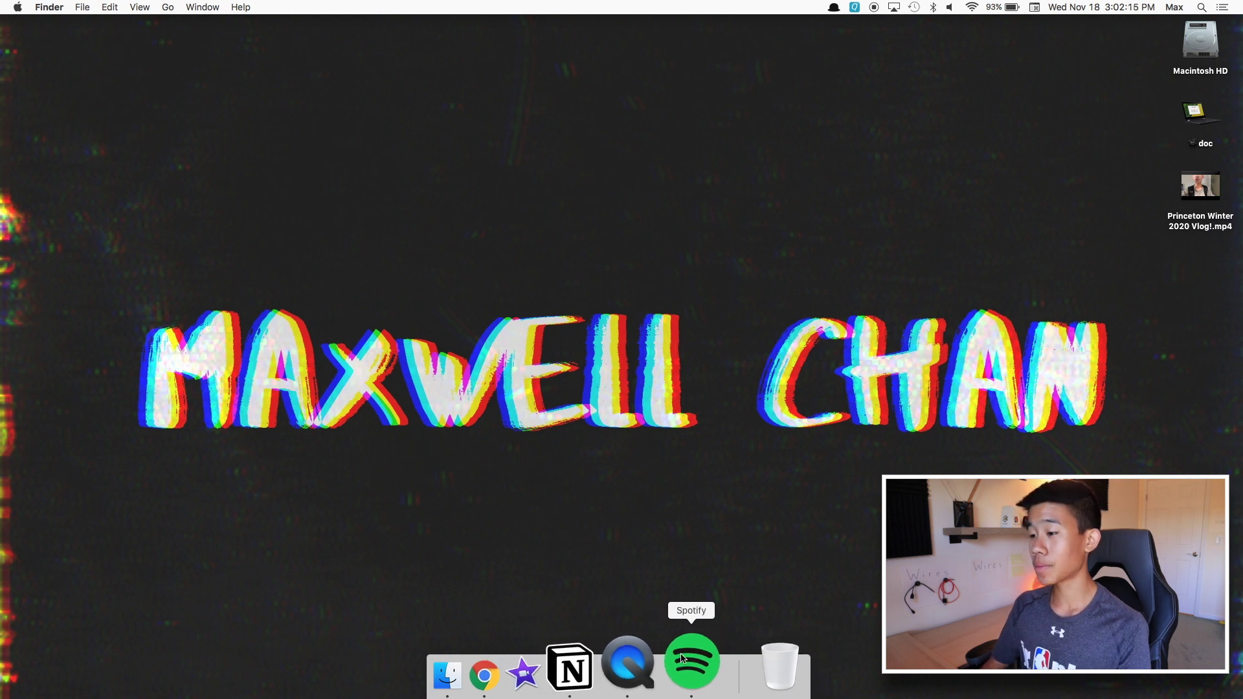
Step: Bring Spotify to the front, raise its window, and scroll through its sidebar shortcuts and home recommendations
click(687, 667)
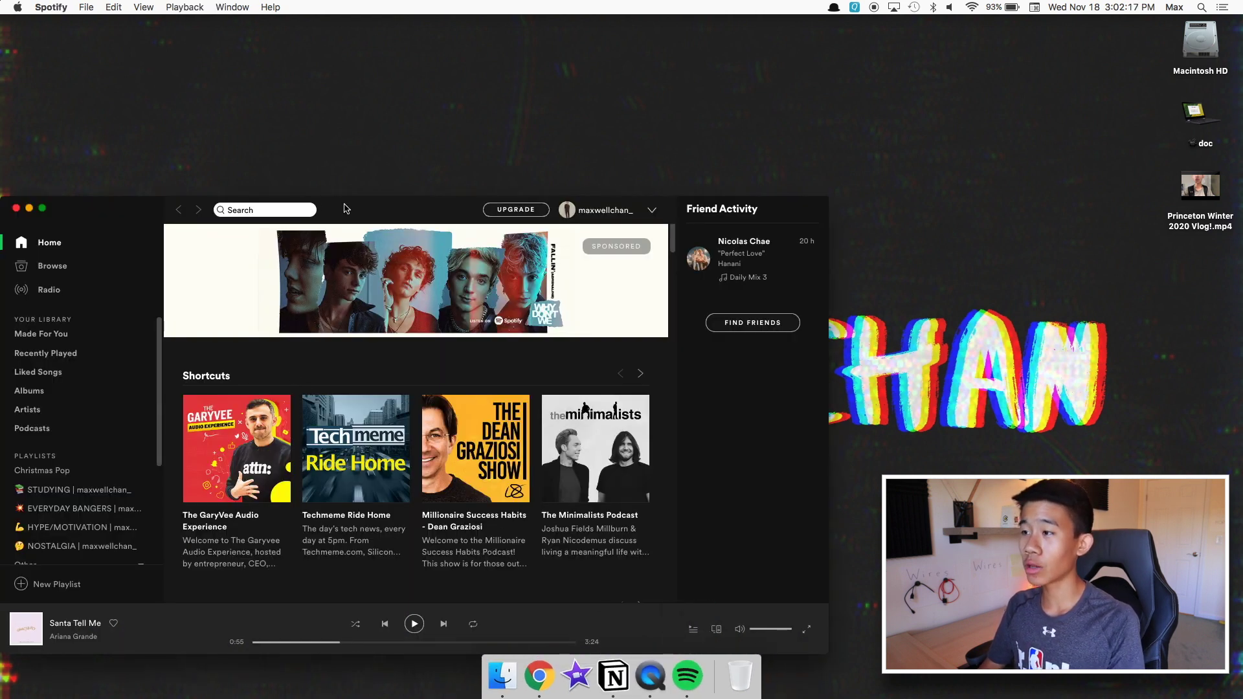
drag(345, 209, 396, 73)
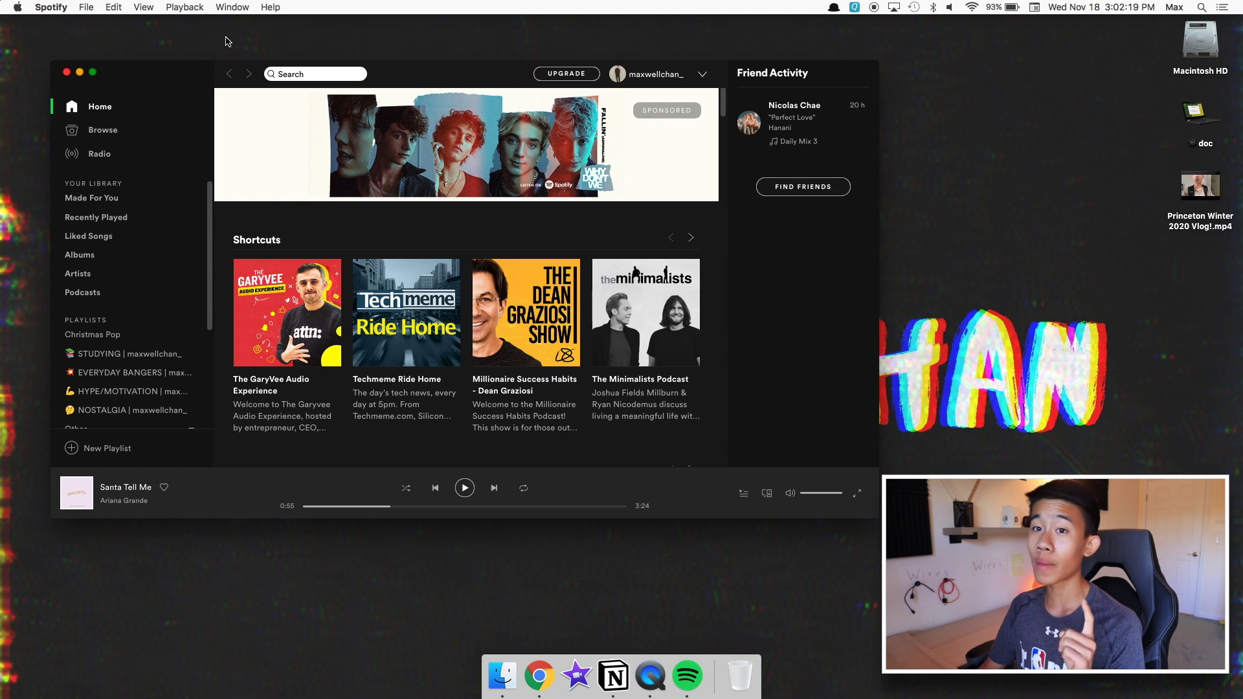
scroll(153, 310, down, 2)
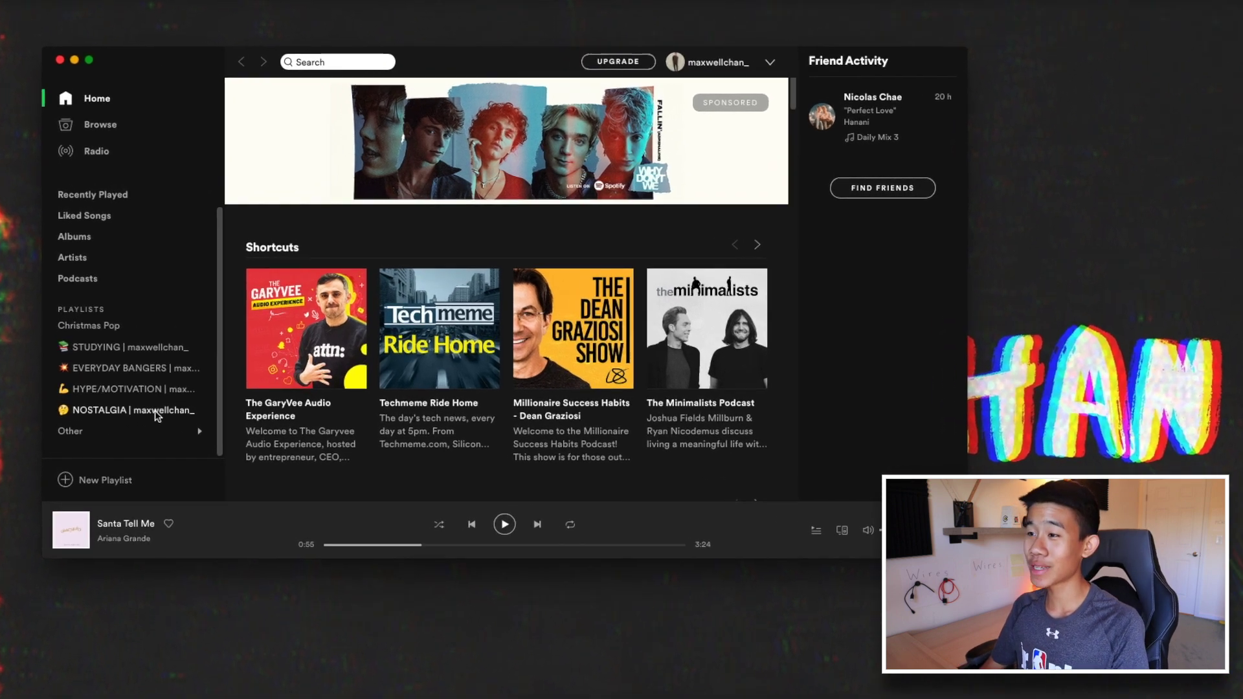
scroll(264, 374, down, 2)
scroll(294, 416, down, 15)
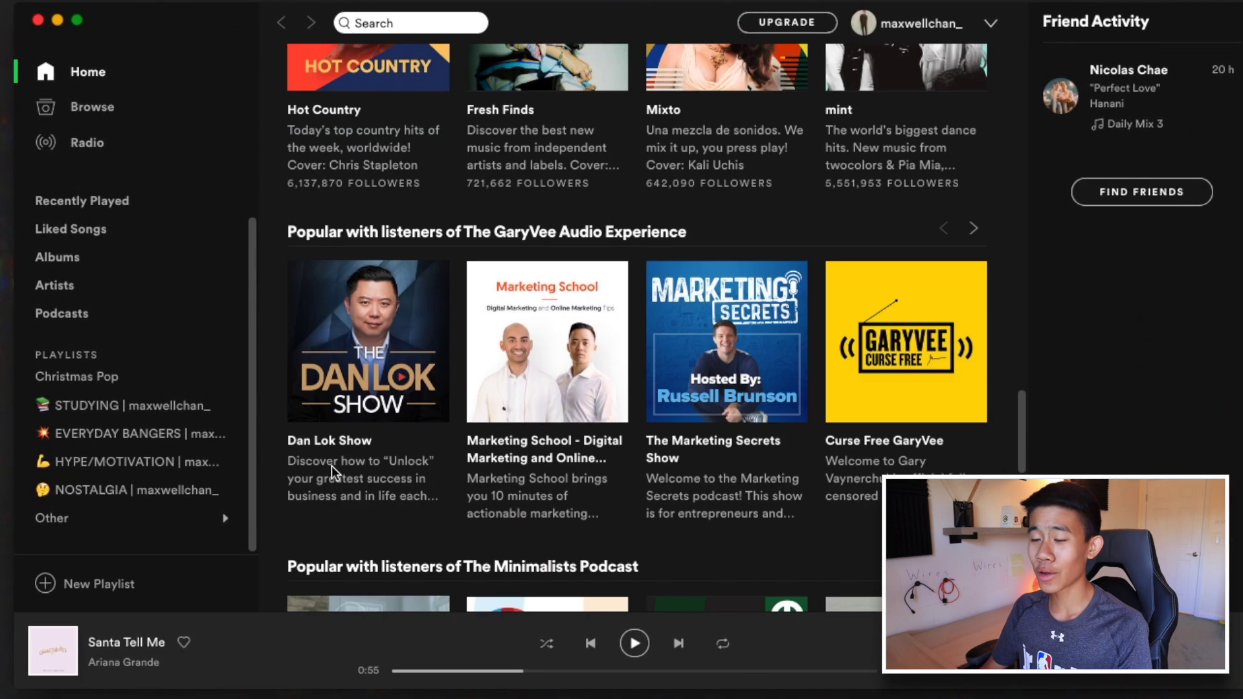
scroll(331, 465, up, 5)
scroll(331, 465, up, 2)
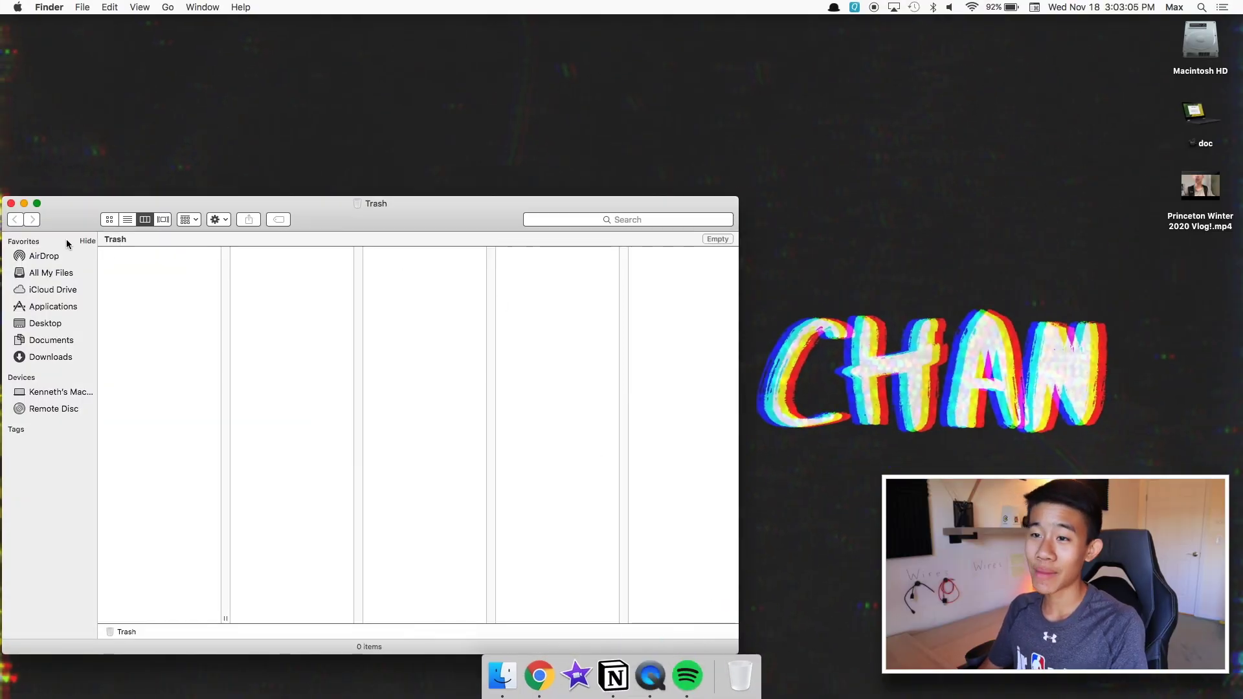
Step: Close the empty Trash window, view all installed apps in Launchpad, and show Alfred's menu-bar options
click(11, 204)
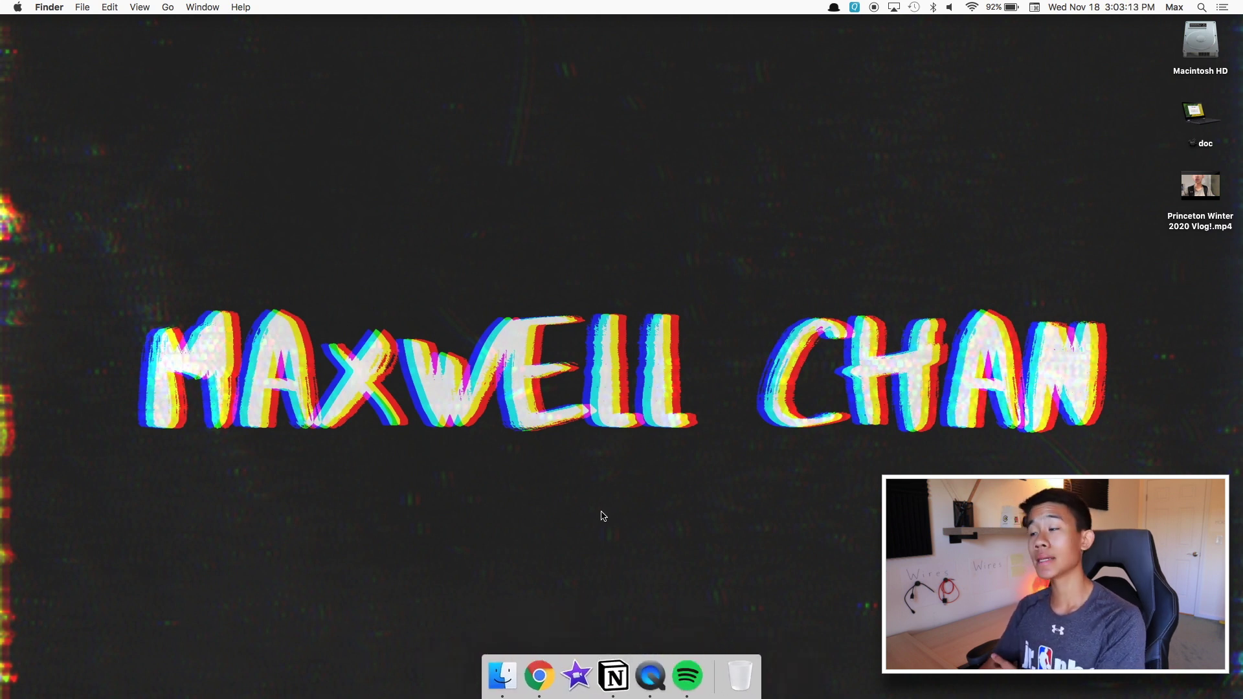
key(F4)
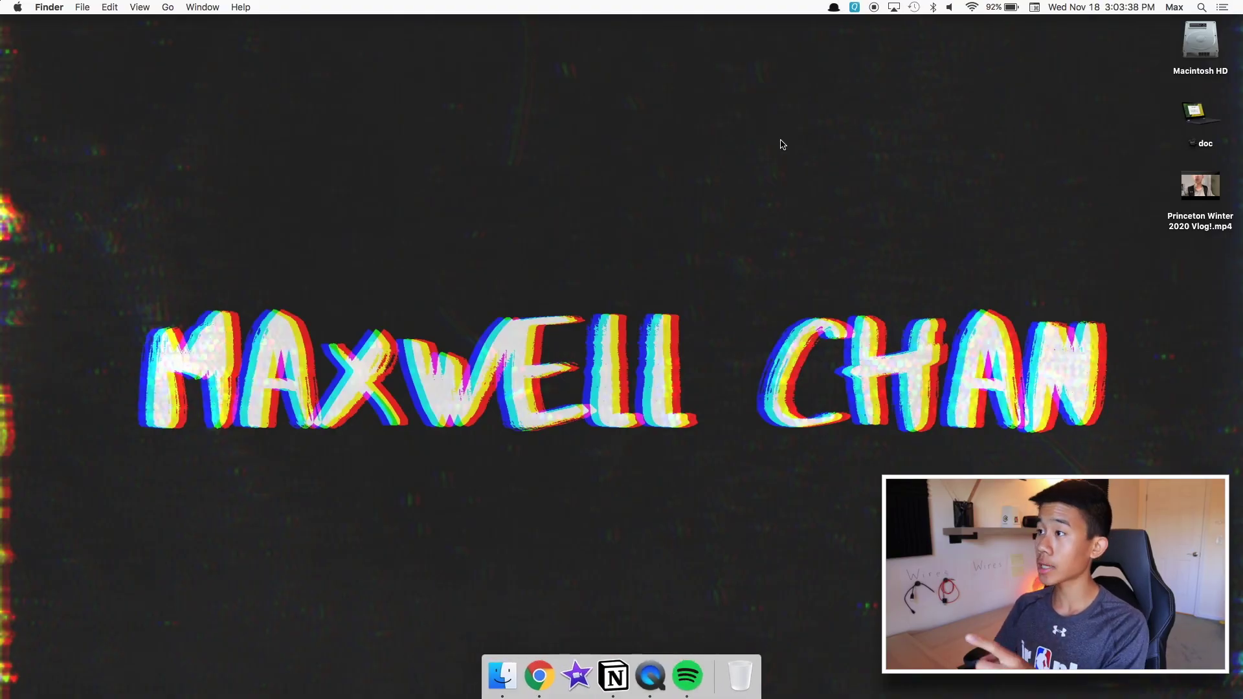
click(835, 6)
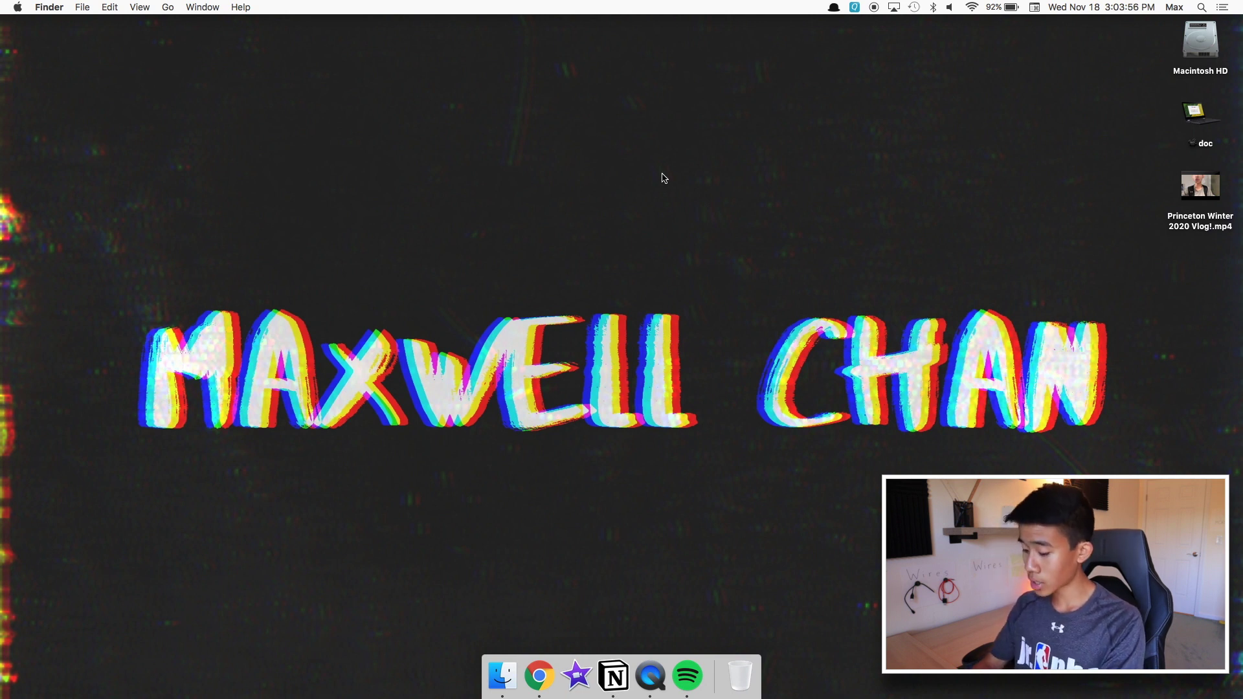
key(alt+space)
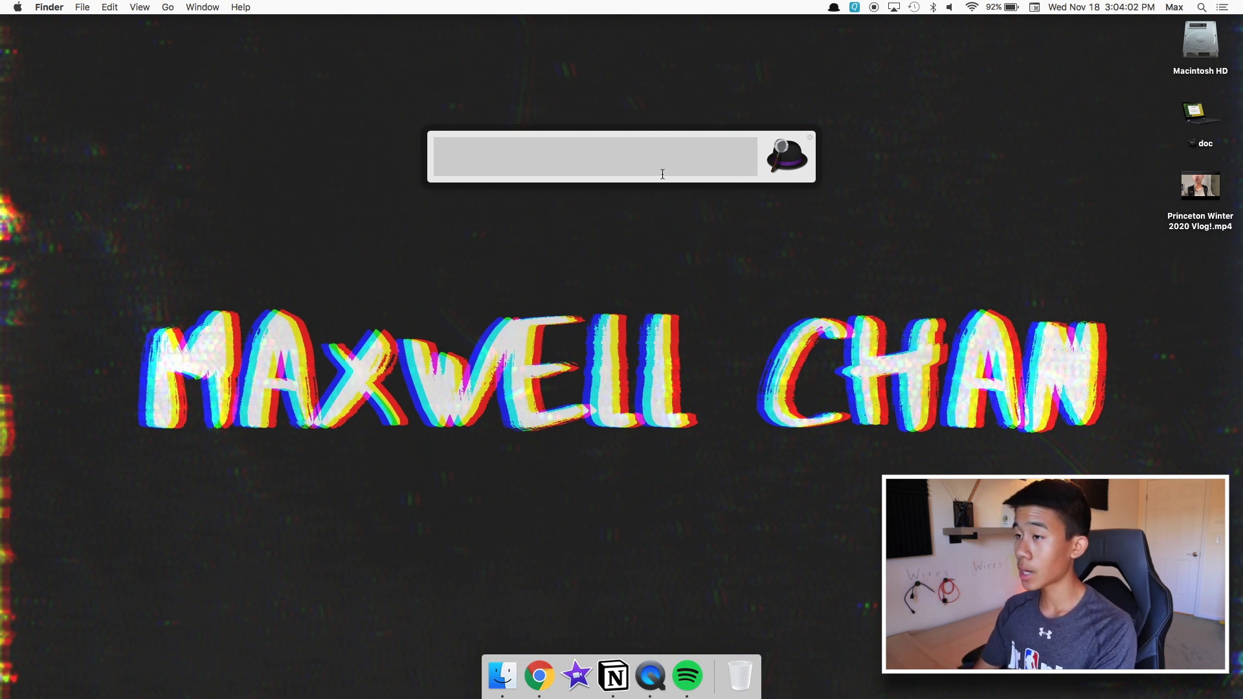
text(fi)
key(Return)
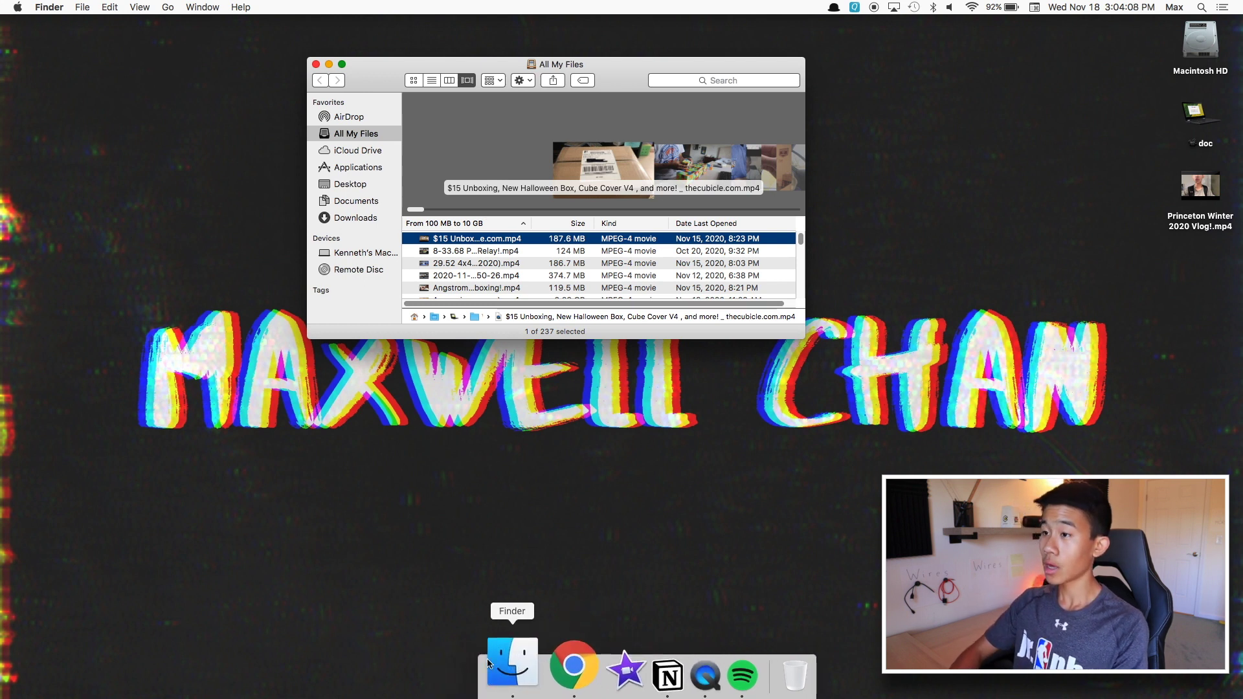
click(316, 64)
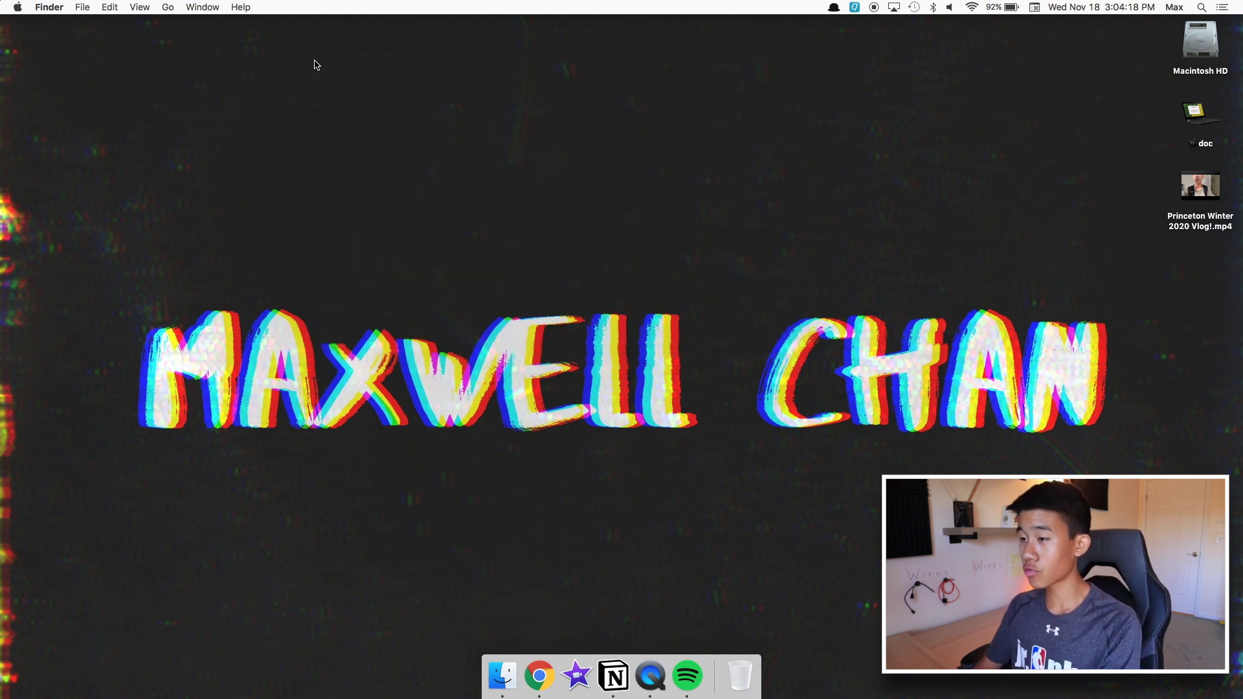
key(super+space)
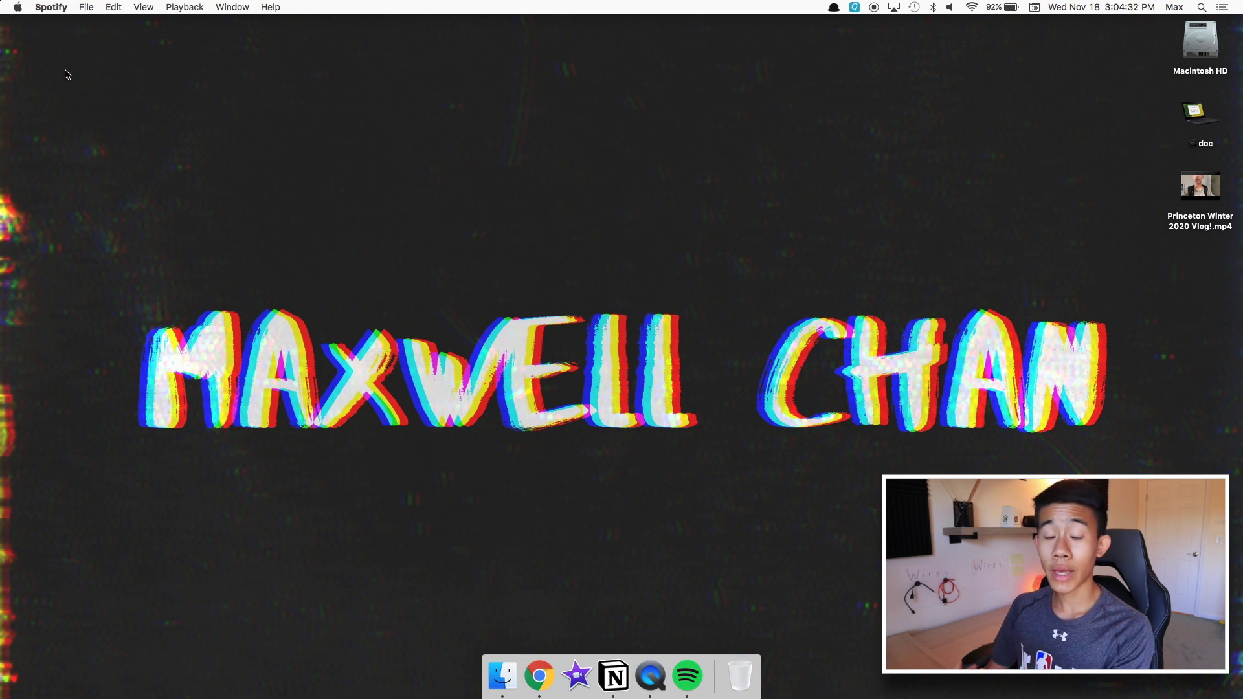
click(67, 74)
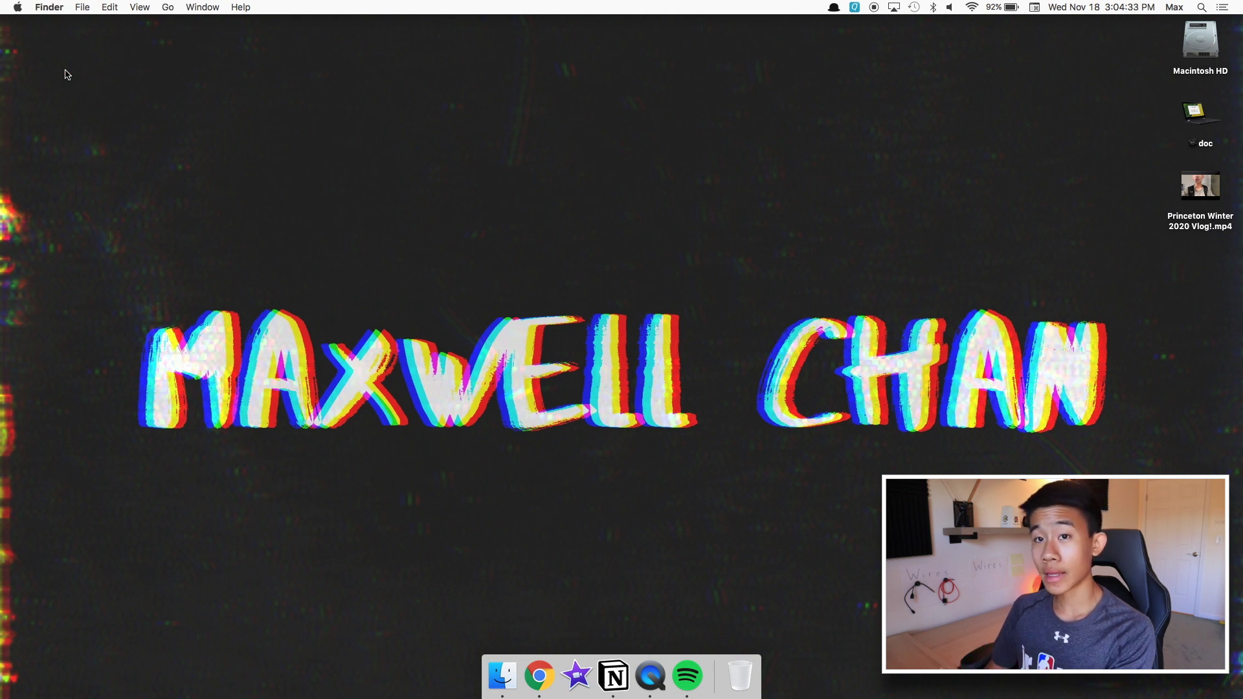